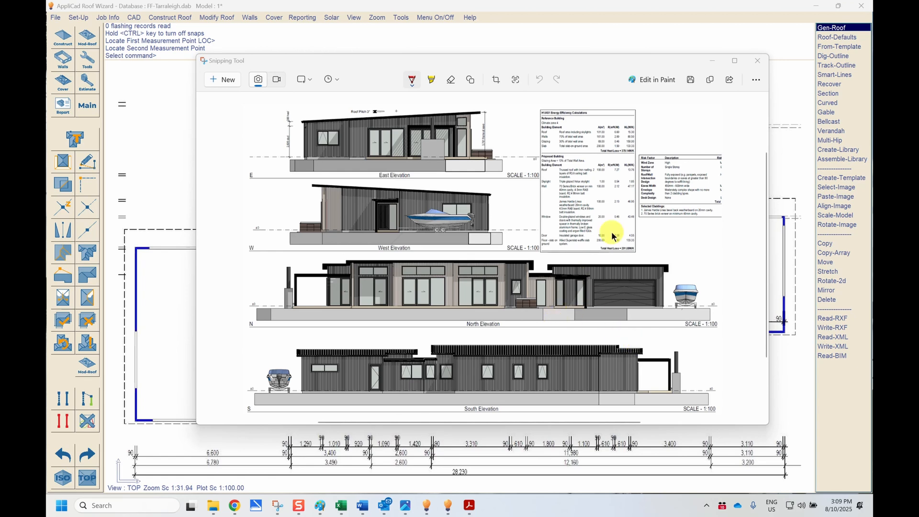
Start digitizing a tracked roof outline with 45° angle and 5 mm length snaps, placing its first corner where the dashed eave line meets the blue wall
left_click(713, 60)
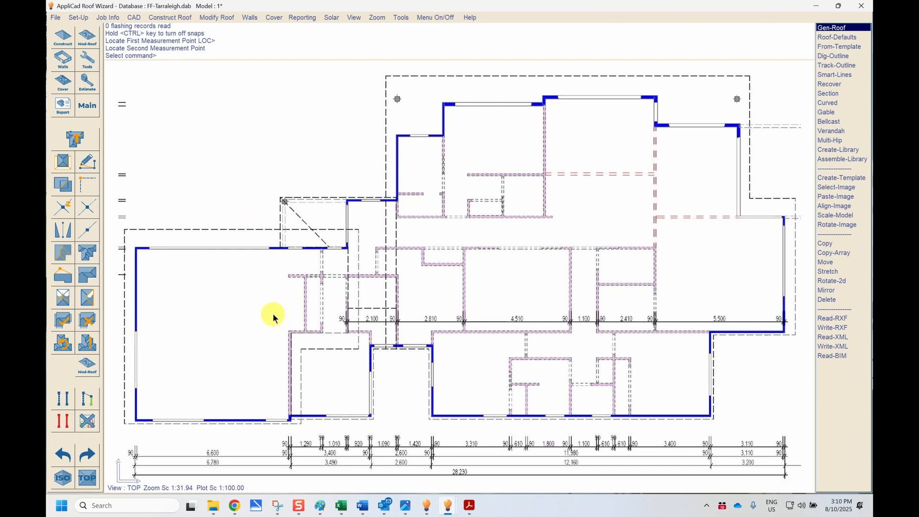
left_click(75, 138)
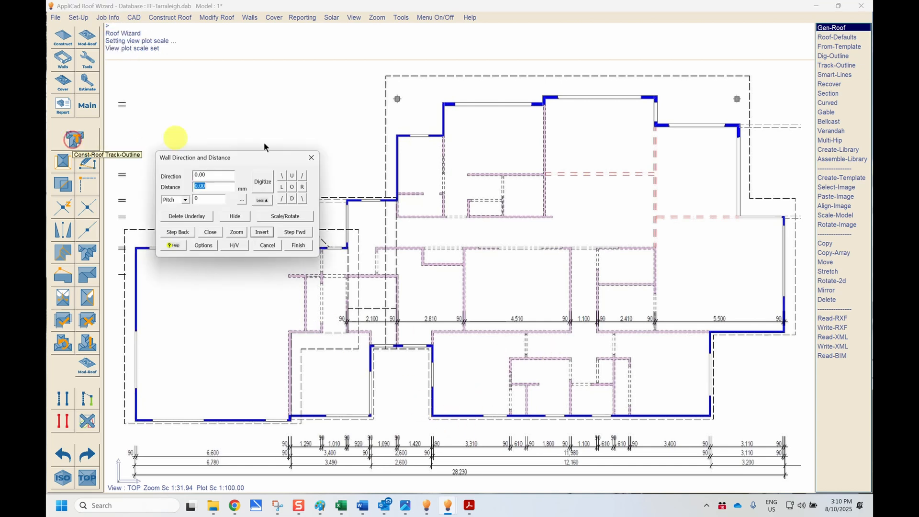
left_click(266, 182)
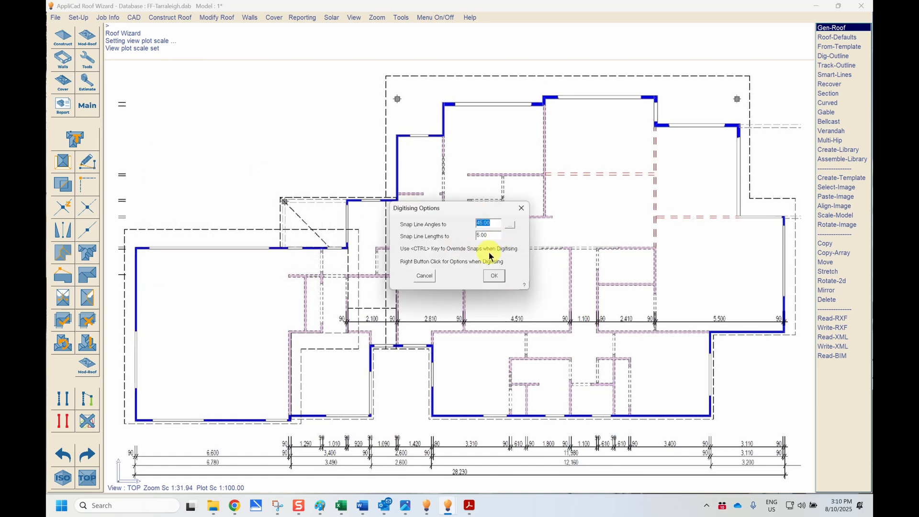
left_click(493, 276)
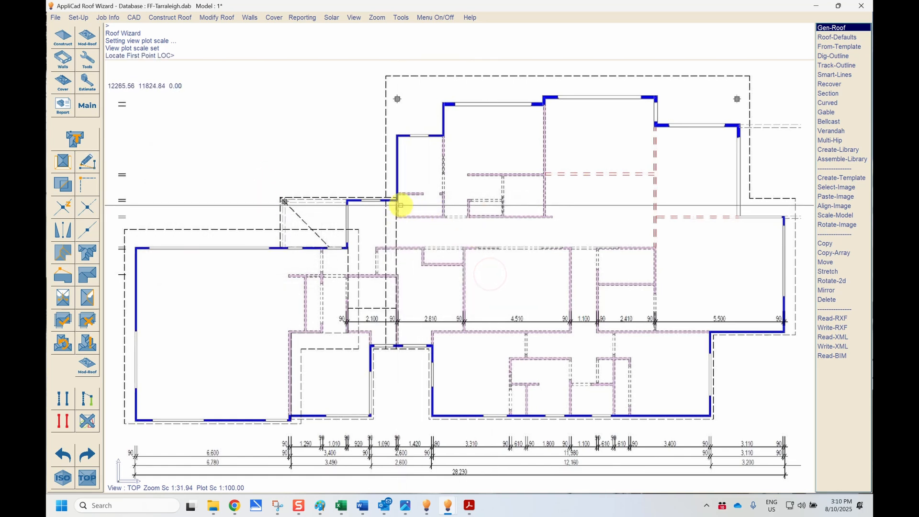
scroll(397, 199, "up", 6)
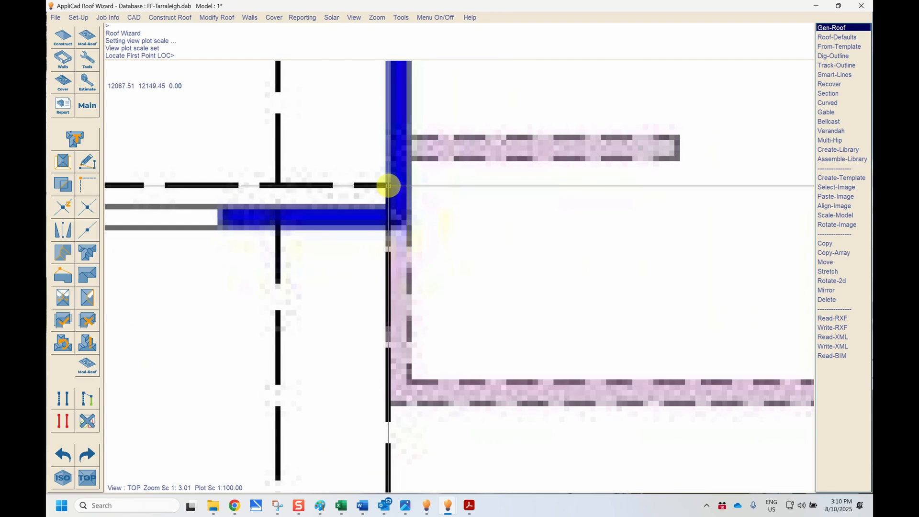
left_click(389, 186)
Complete the rectangular roof outline over the link between garage and house, about 9510 mm by 4565 mm, and close it
scroll(709, 174, "down", 3)
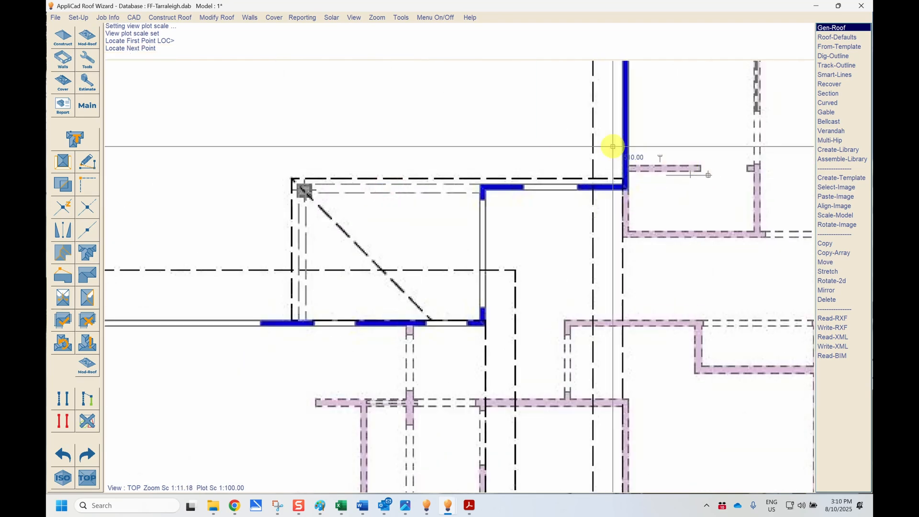
scroll(489, 128, "down", 3)
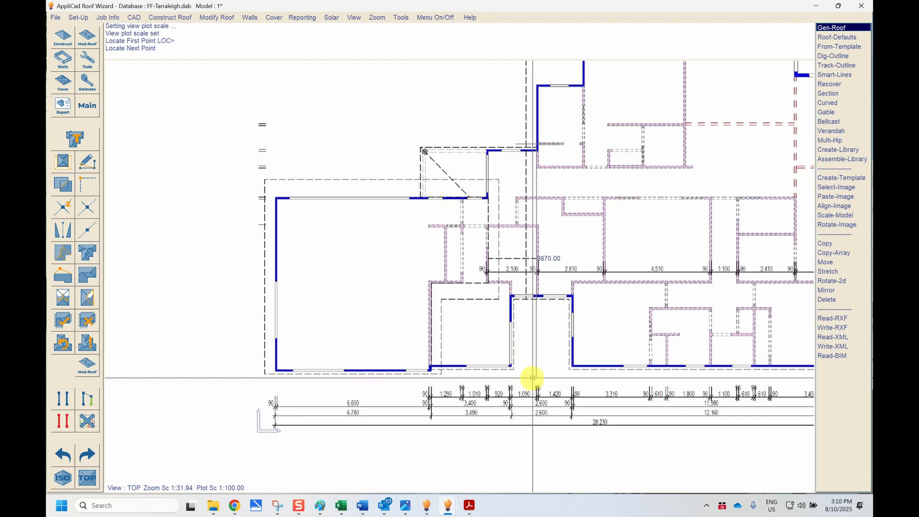
scroll(539, 378, "up", 4)
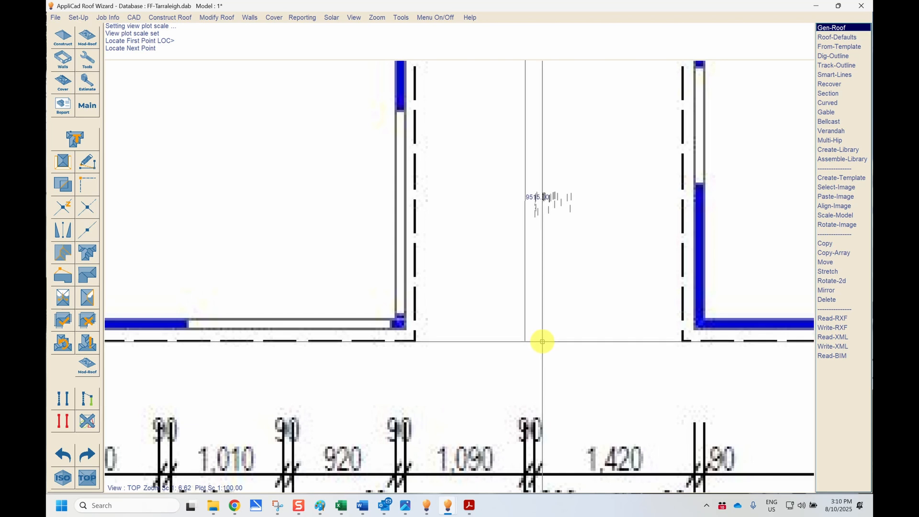
left_click(542, 342)
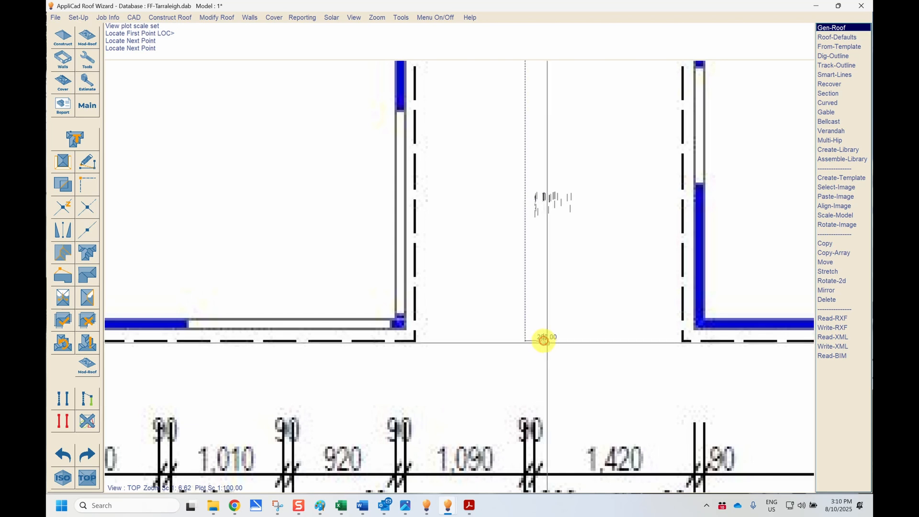
scroll(544, 341, "down", 3)
scroll(561, 368, "up", 4)
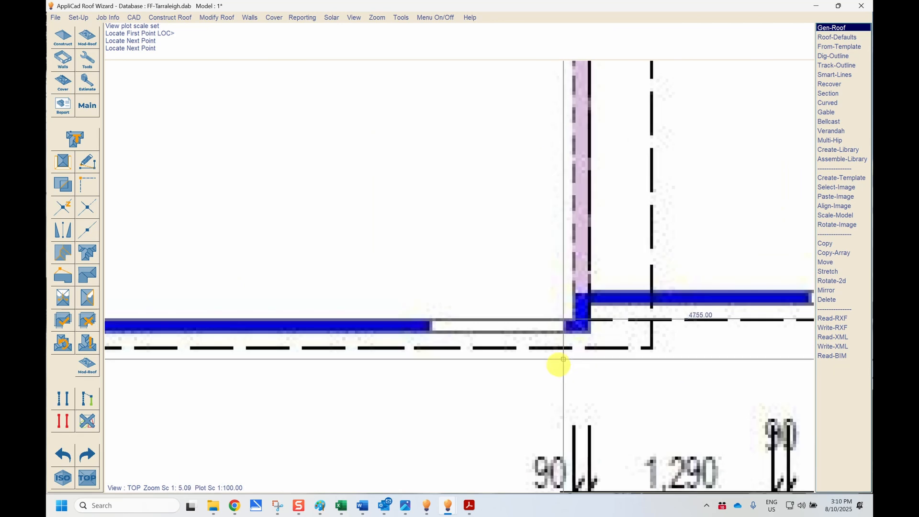
left_click(590, 321)
scroll(437, 370, "down", 4)
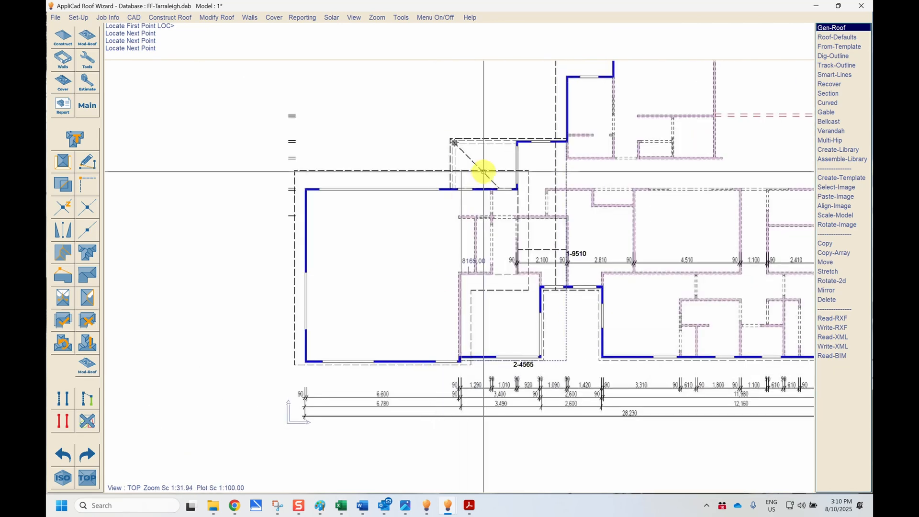
right_click(483, 172)
left_click(478, 180)
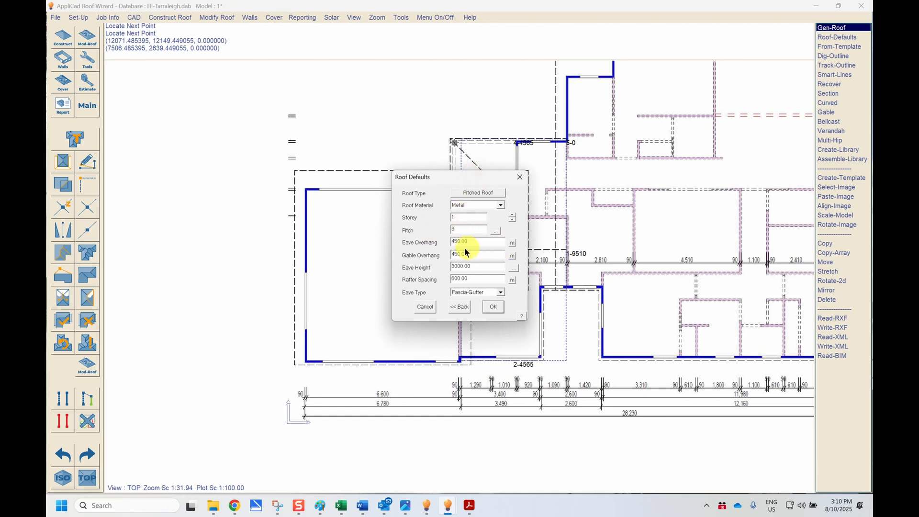
Set both the eave overhang and gable overhang to 0 and accept the metal roof defaults with pitch 3 and eave height 3000
key("Tab")
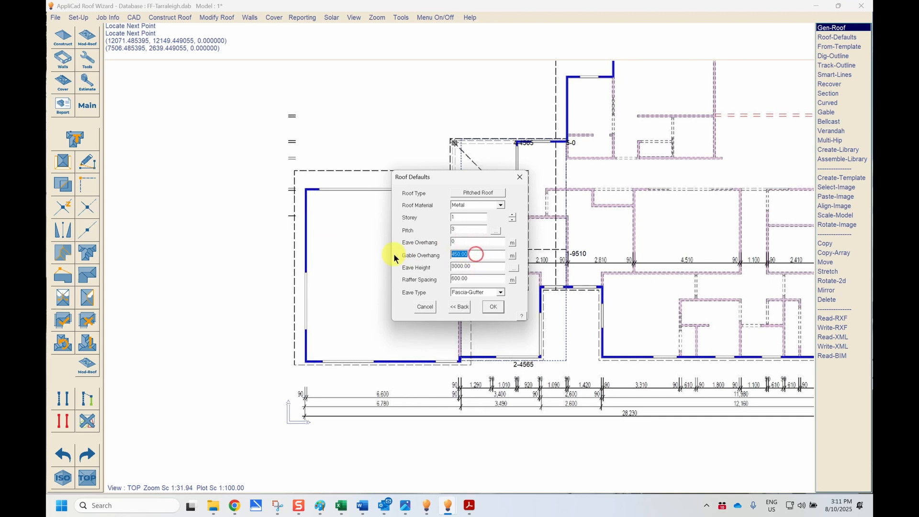
double_click(460, 267)
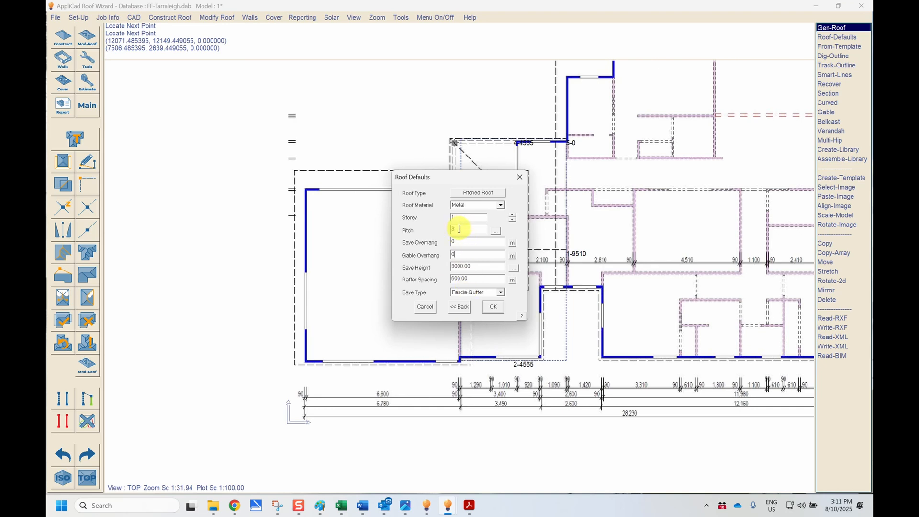
left_click(493, 308)
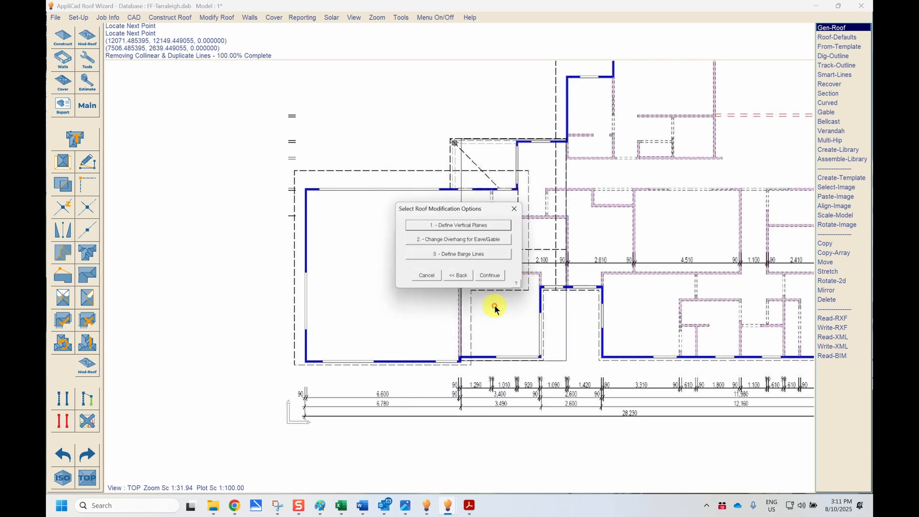
Define the two long side walls of the outline as vertical planes and generate the roof
left_click(480, 225)
left_click(566, 318)
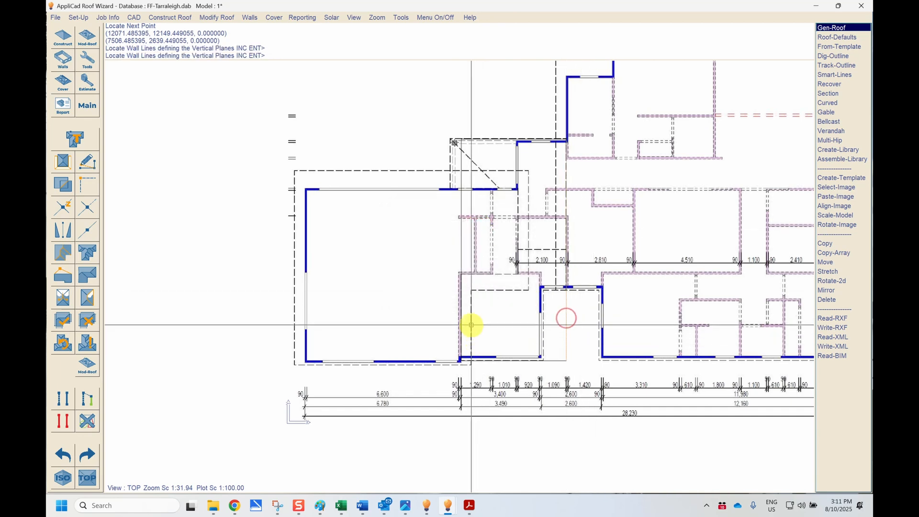
left_click(460, 247)
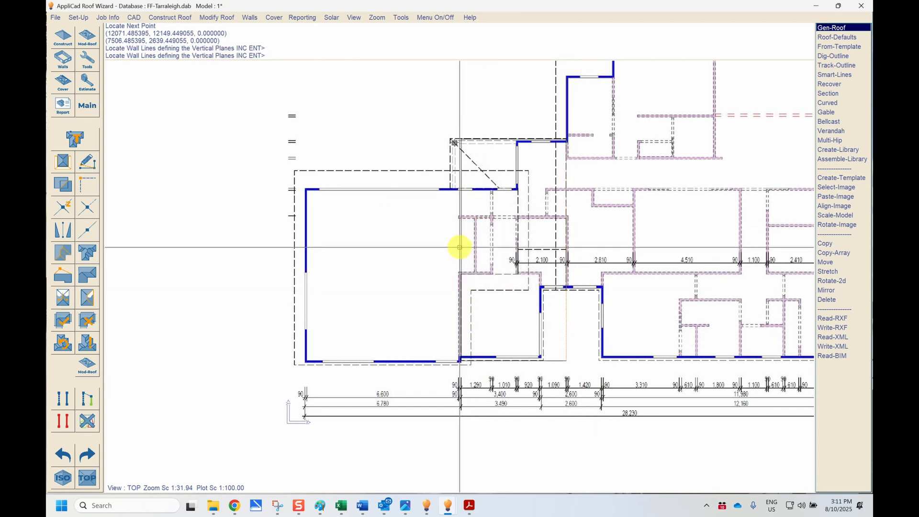
right_click(432, 292)
right_click(352, 292)
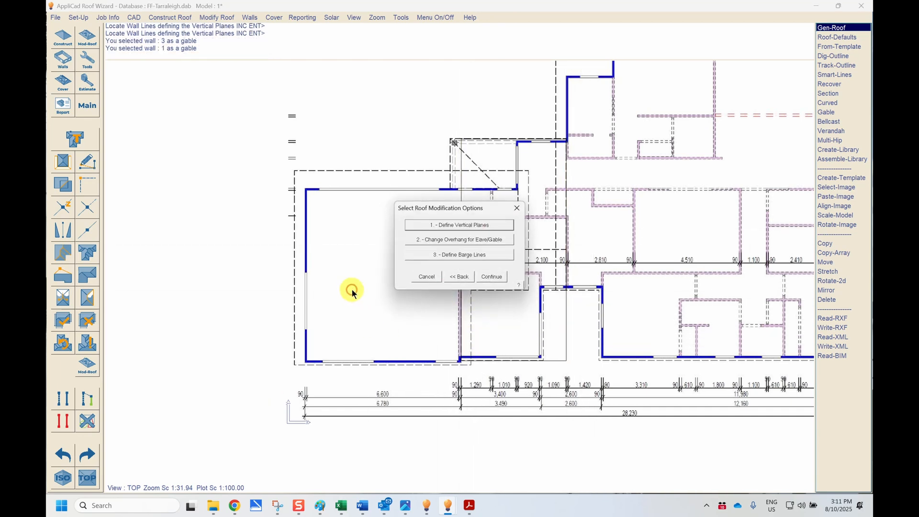
left_click(493, 277)
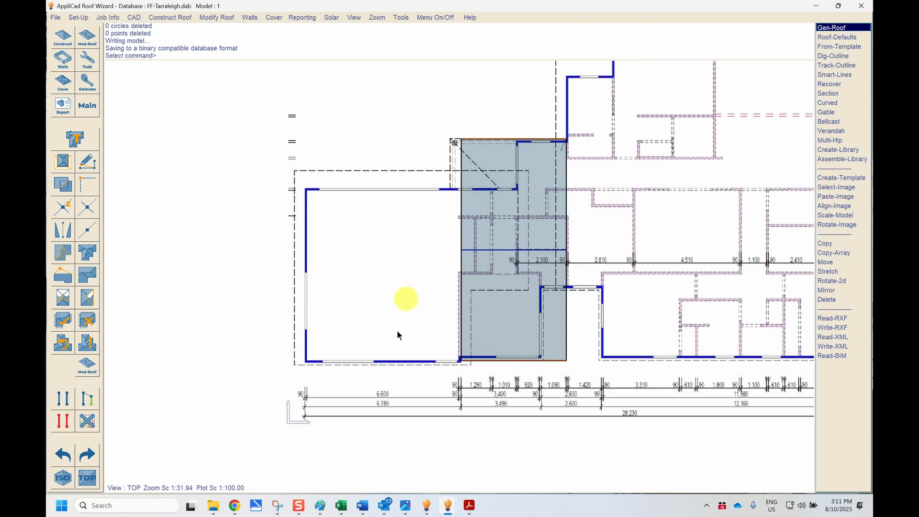
Set up a digitized roof cutout that applies to selected planes and deletes the internal pieces, keeping the 45° and 5 mm snaps
left_click(94, 361)
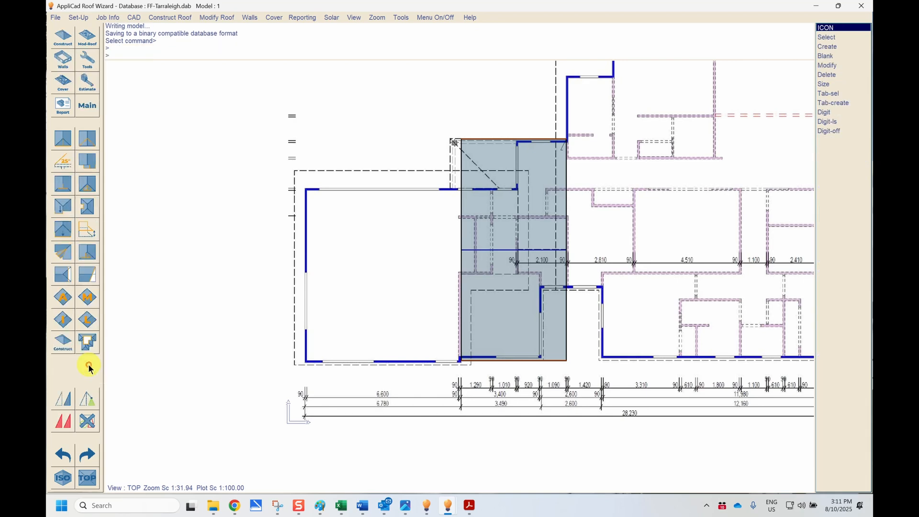
left_click(87, 342)
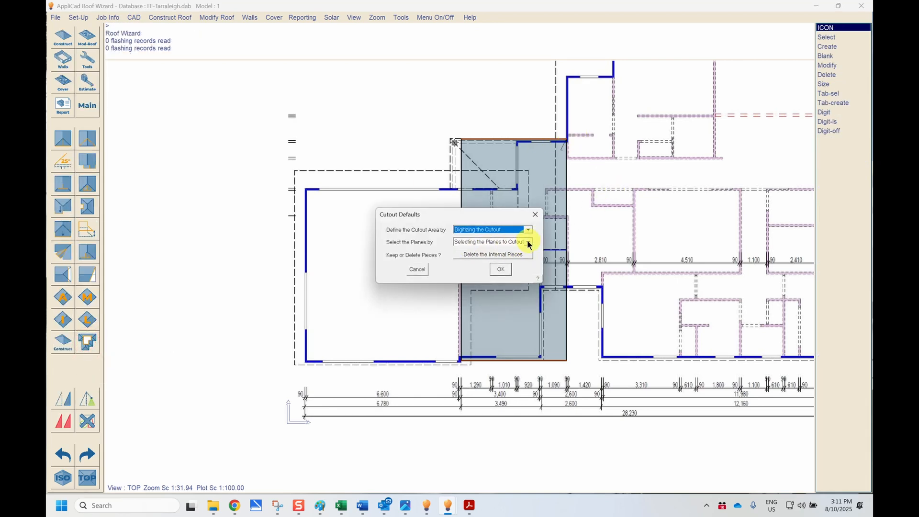
left_click(501, 268)
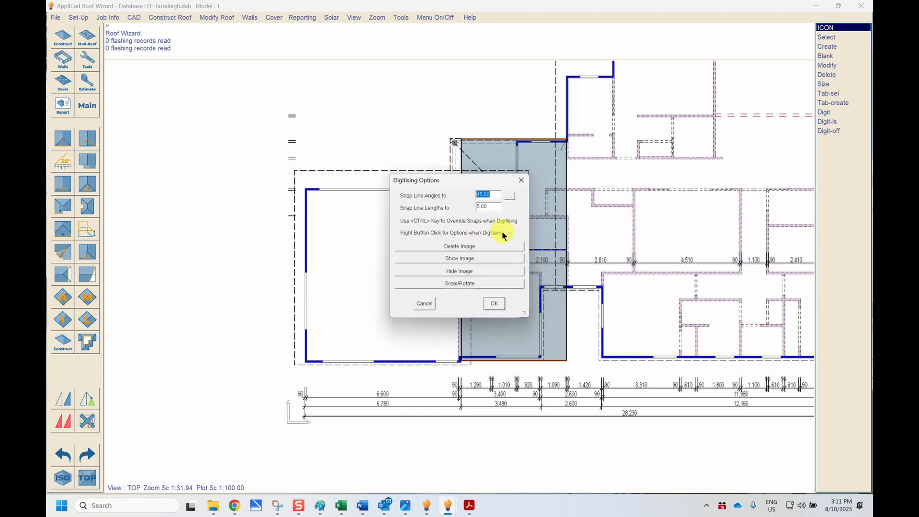
left_click(495, 304)
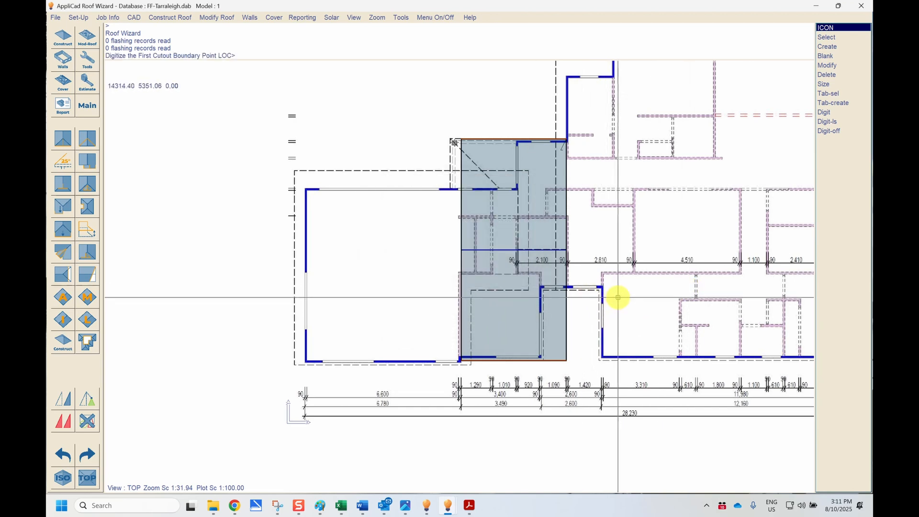
scroll(610, 295, "up", 2)
scroll(610, 296, "up", 2)
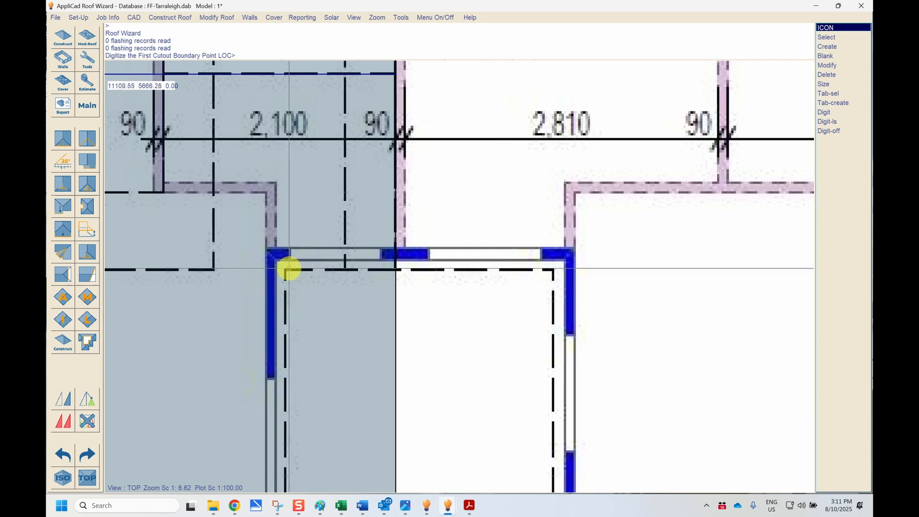
Digitize a rectangular cutout boundary about 2175 mm by 3445 mm over the recess beside the lower roof plane, following its dashed eave line
left_click(526, 270)
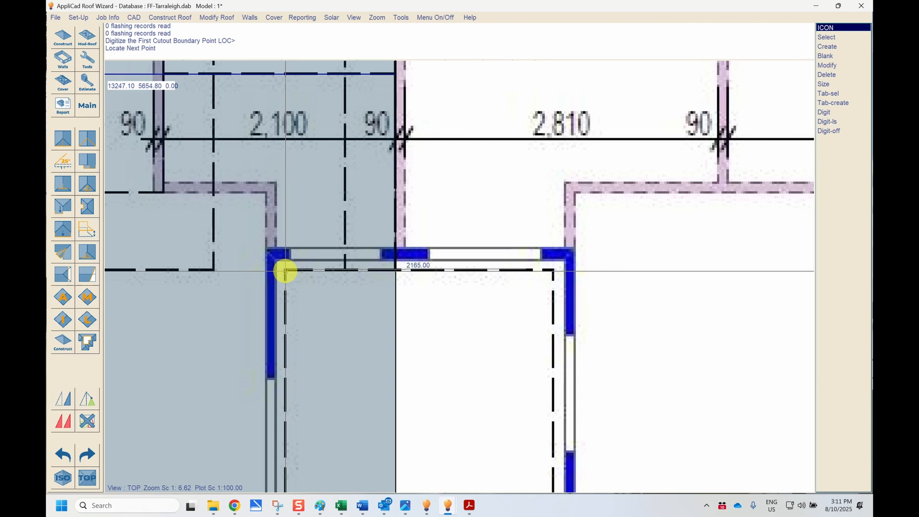
left_click(285, 271)
scroll(306, 206, "down", 3)
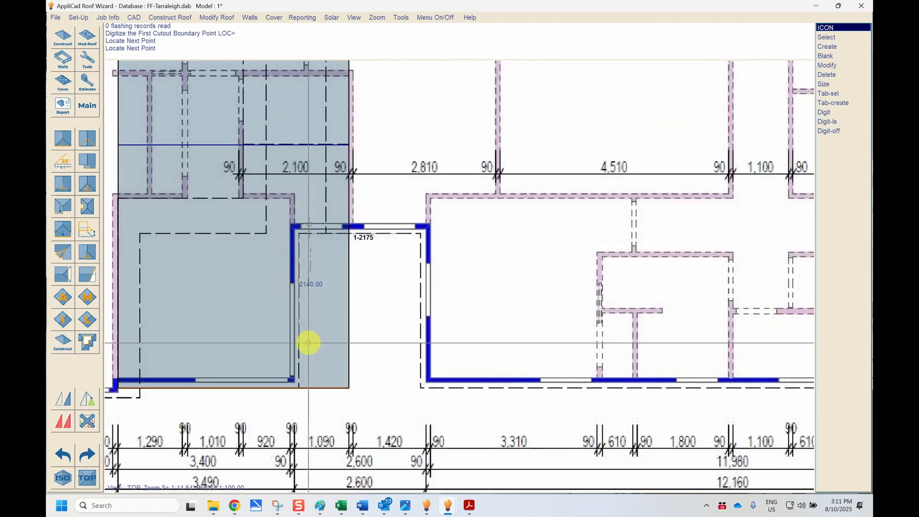
left_click(300, 410)
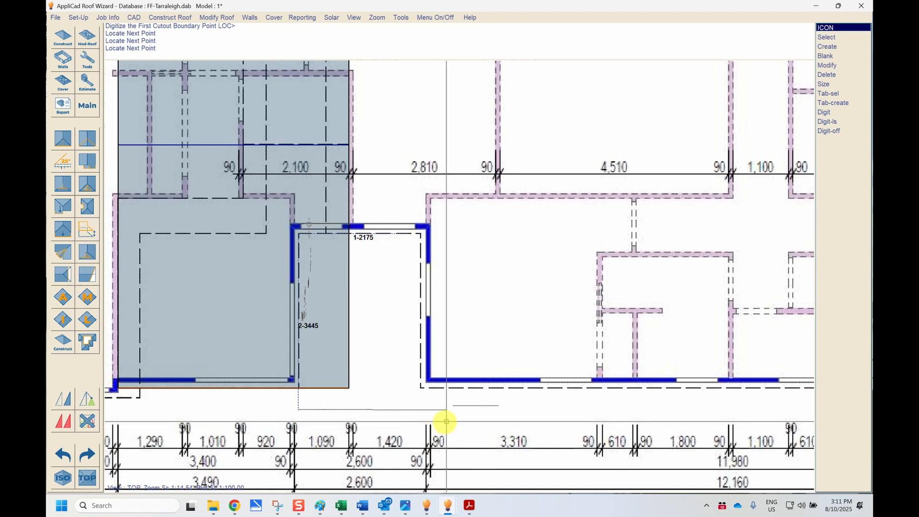
right_click(456, 396)
left_click(463, 180)
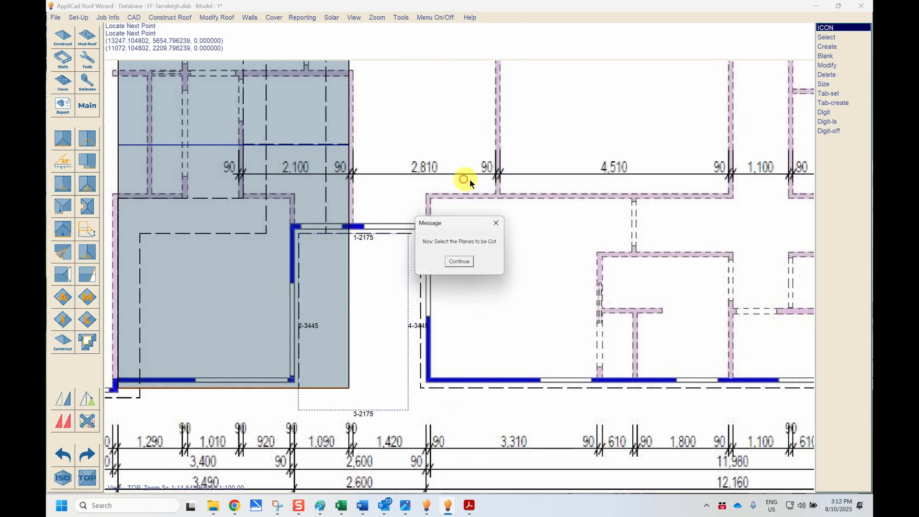
Select the lower roof plane as the plane to cut and apply the cutout
left_click(463, 263)
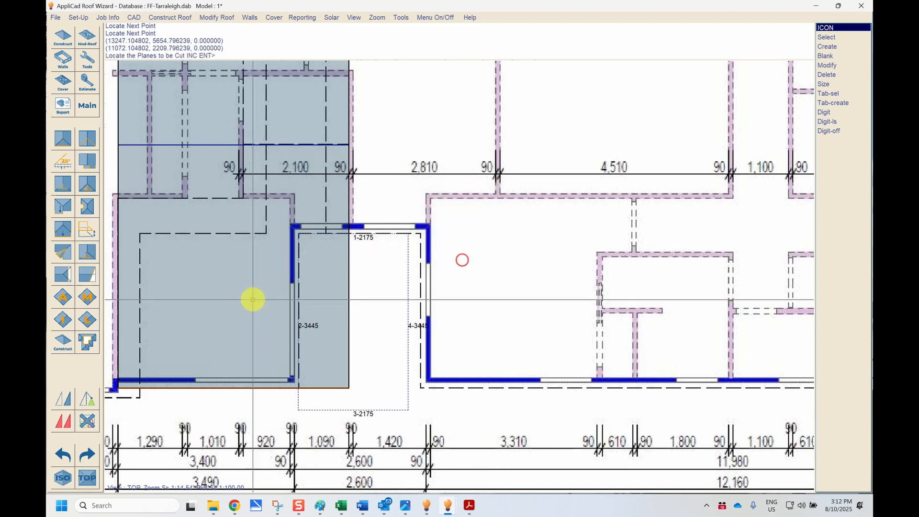
left_click(254, 316)
right_click(599, 334)
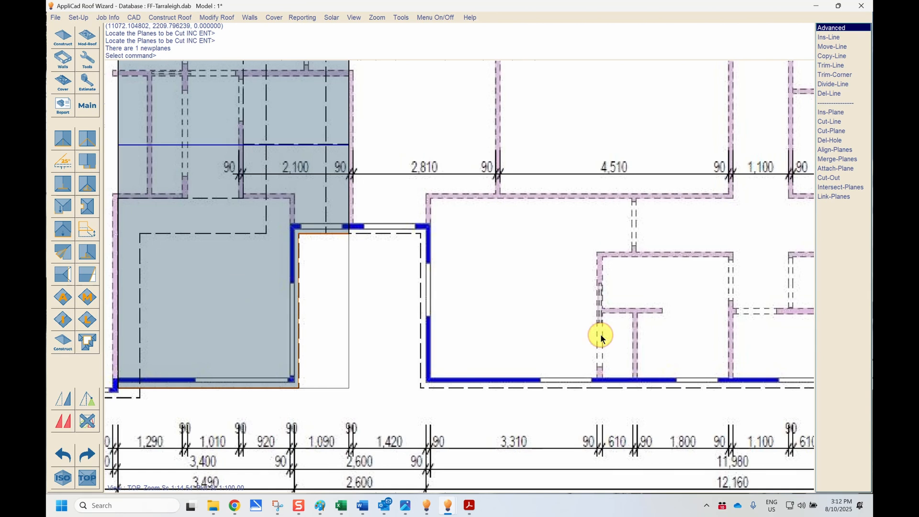
scroll(687, 340, "down", 2)
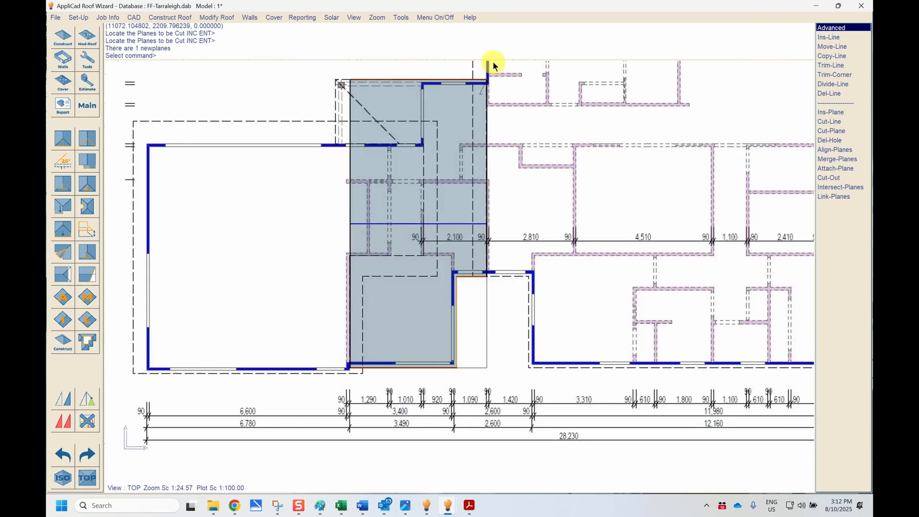
scroll(480, 62, "up", 1)
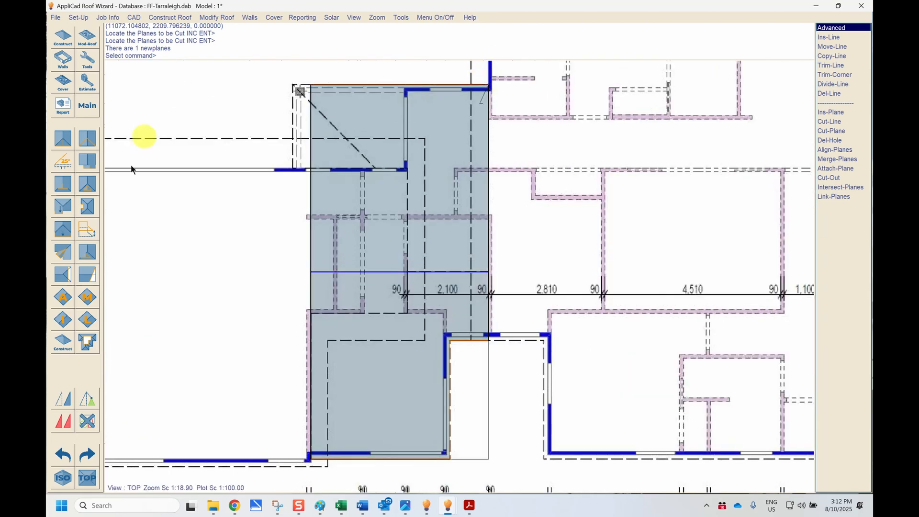
left_click(92, 342)
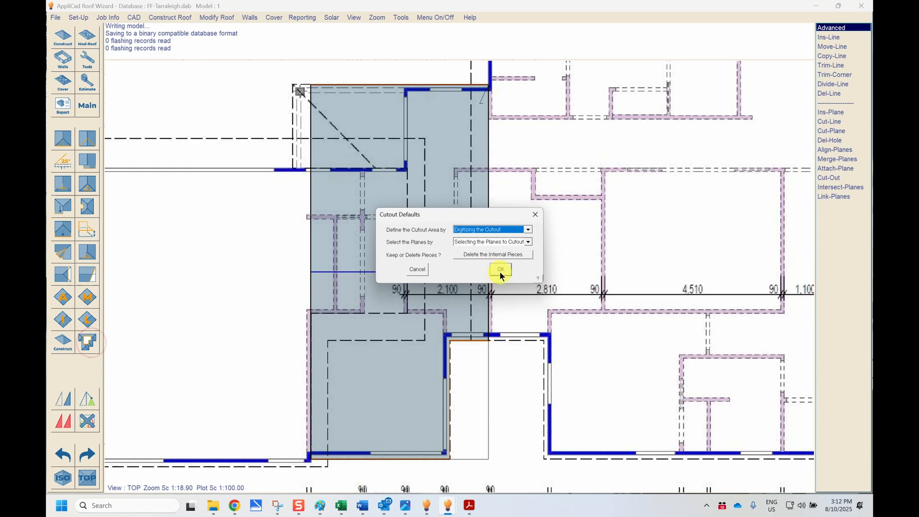
left_click(501, 270)
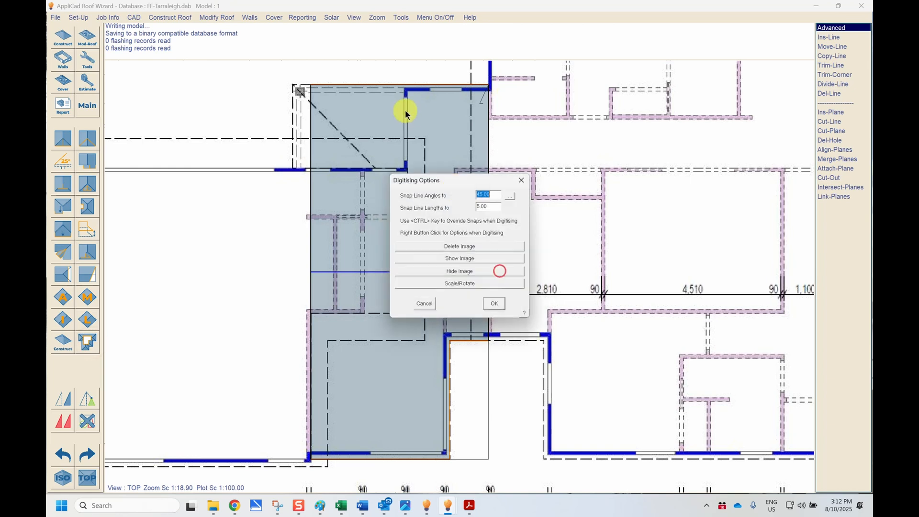
left_click(497, 304)
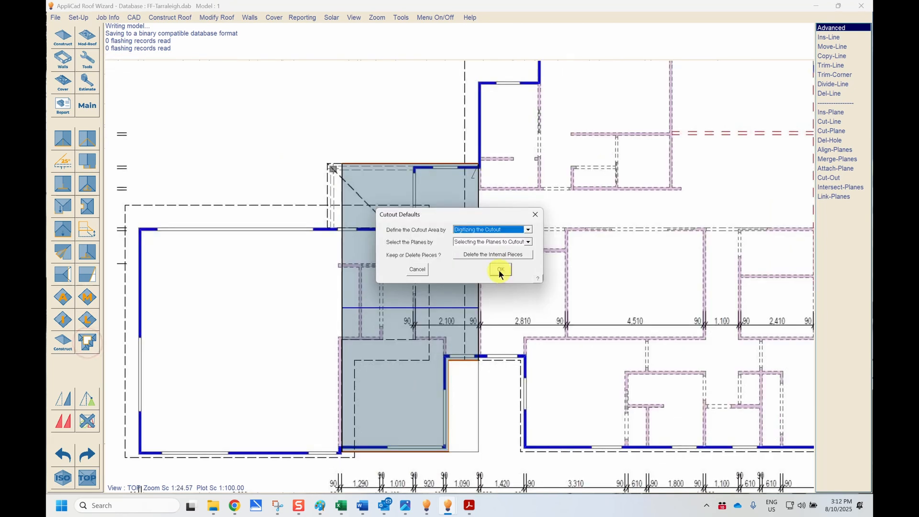
Set up a digitized cutout deleting internal pieces of selected planes, keep the 45° and 5 mm snaps, and start its boundary above the porch-side wall corner
left_click(499, 269)
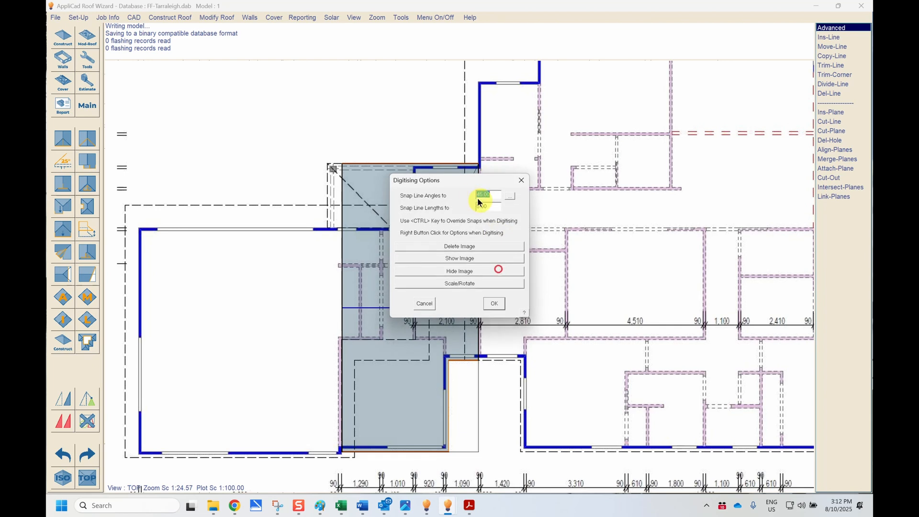
left_click(495, 305)
scroll(412, 147, "up", 3)
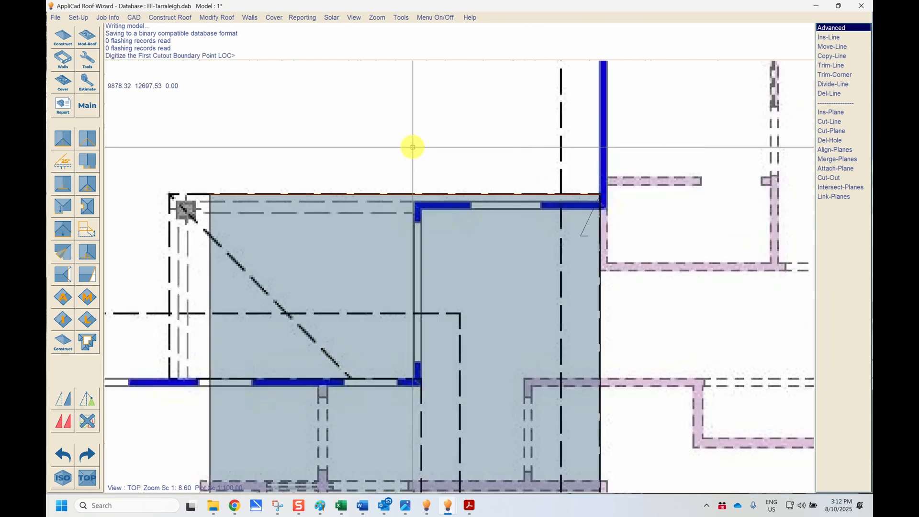
scroll(413, 147, "down", 4)
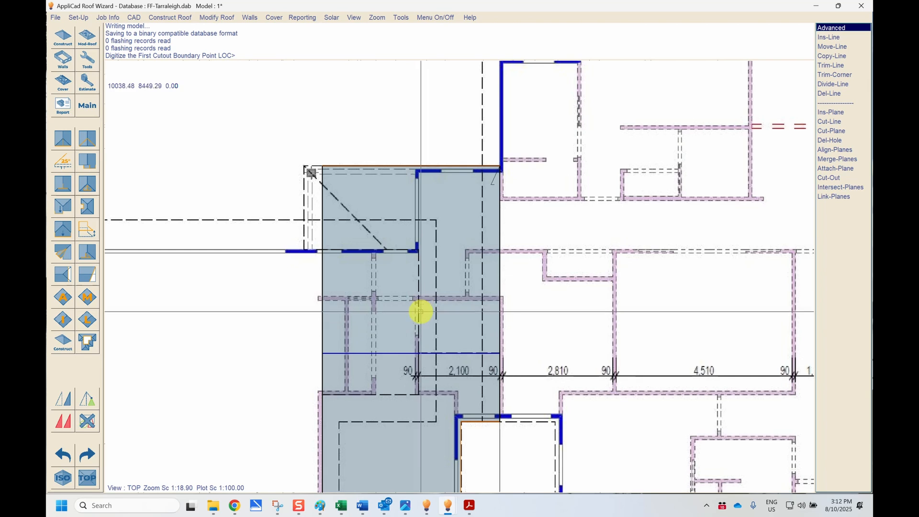
scroll(421, 144, "up", 4)
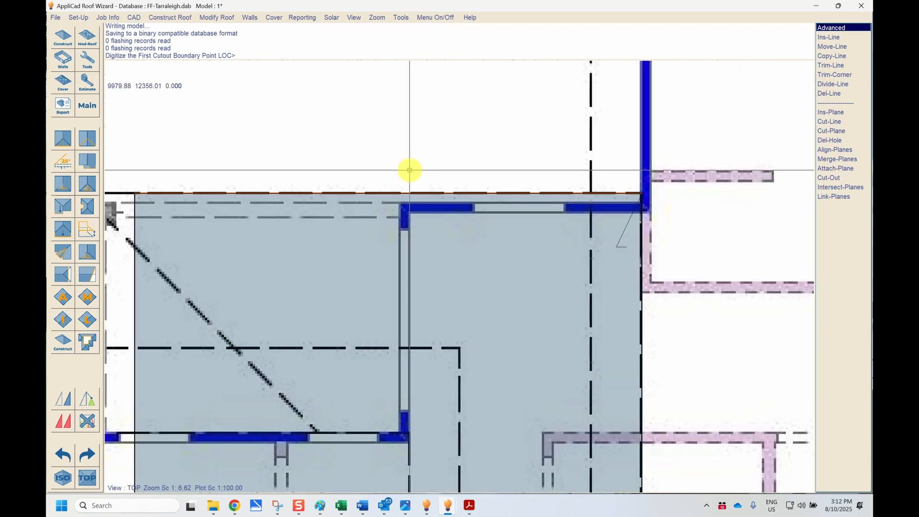
left_click(410, 170)
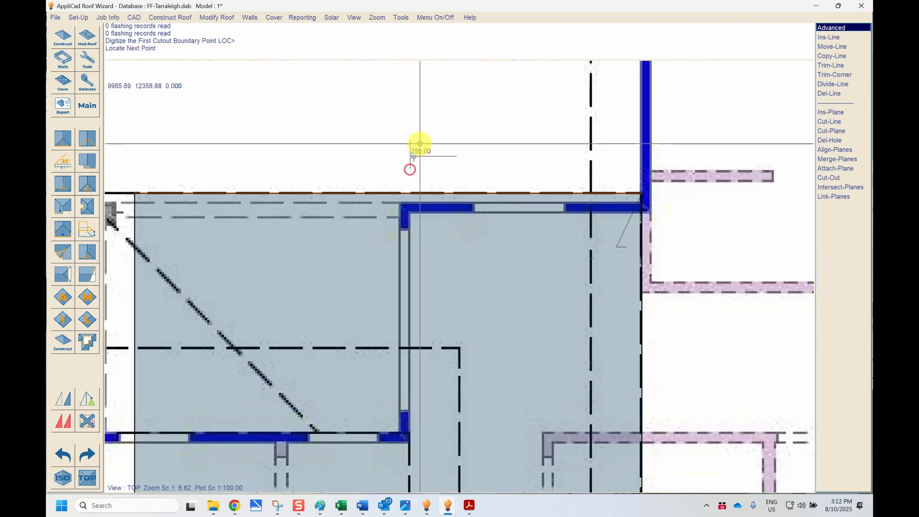
Complete the cutout boundary as a rectangle about 6025 mm along the wall line and 5080 mm out past the garage-side roof edge
scroll(416, 143, "down", 5)
scroll(426, 338, "up", 5)
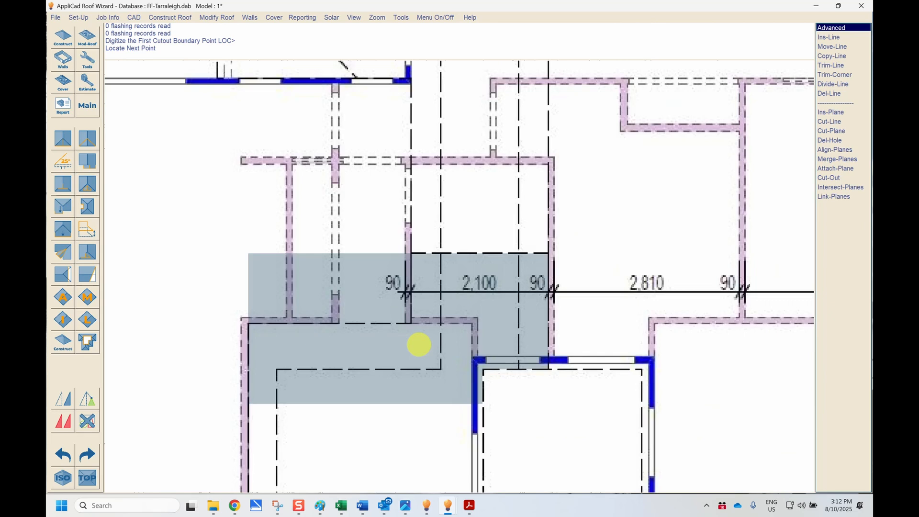
left_click(403, 311)
scroll(541, 322, "down", 3)
left_click(349, 317)
right_click(218, 322)
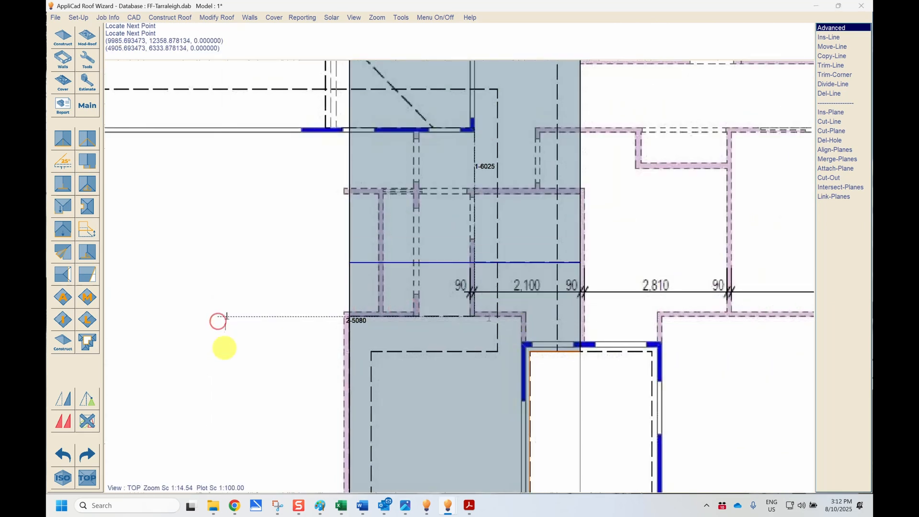
left_click(476, 180)
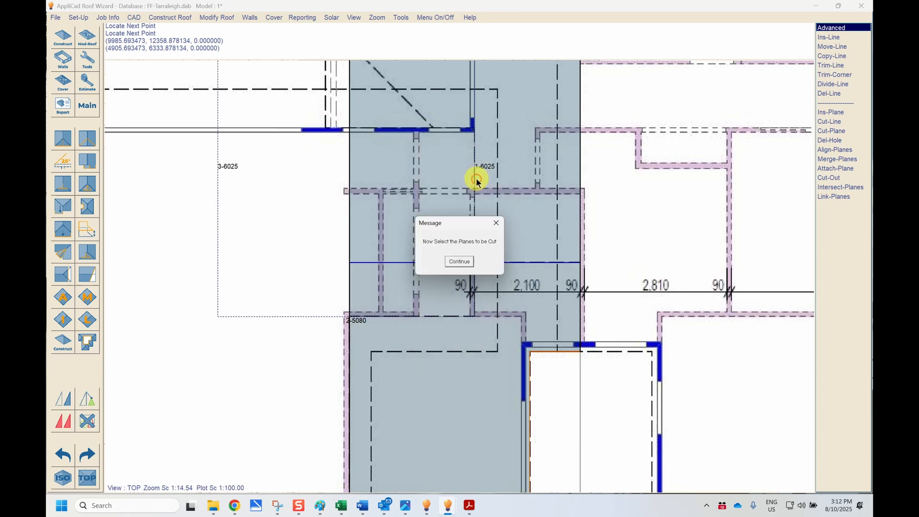
Select both link roof planes as the planes to cut and apply the cutout
left_click(460, 262)
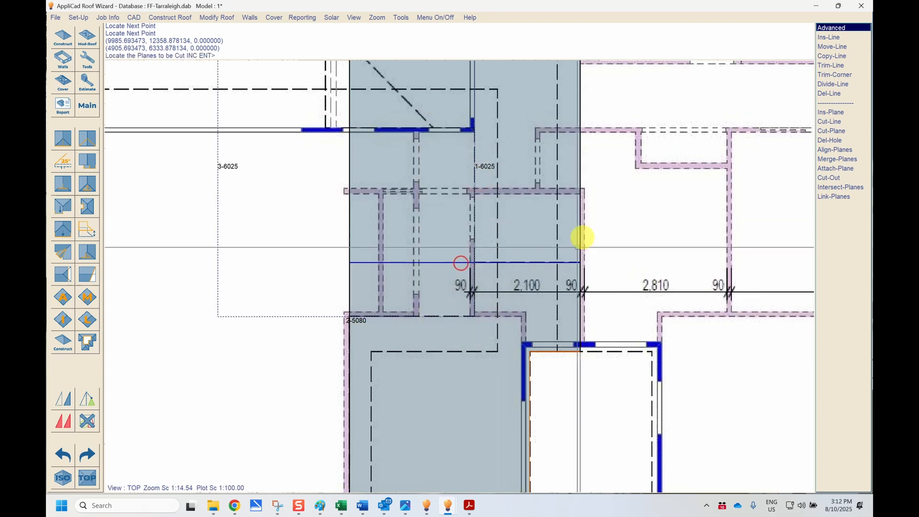
left_click(531, 236)
left_click(529, 290)
key("Return")
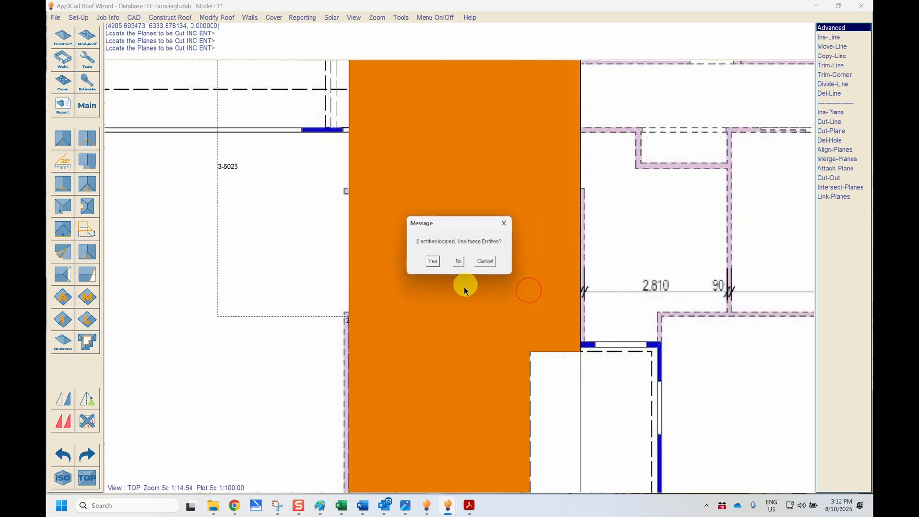
key("Return")
left_click(375, 298)
scroll(194, 301, "down", 2)
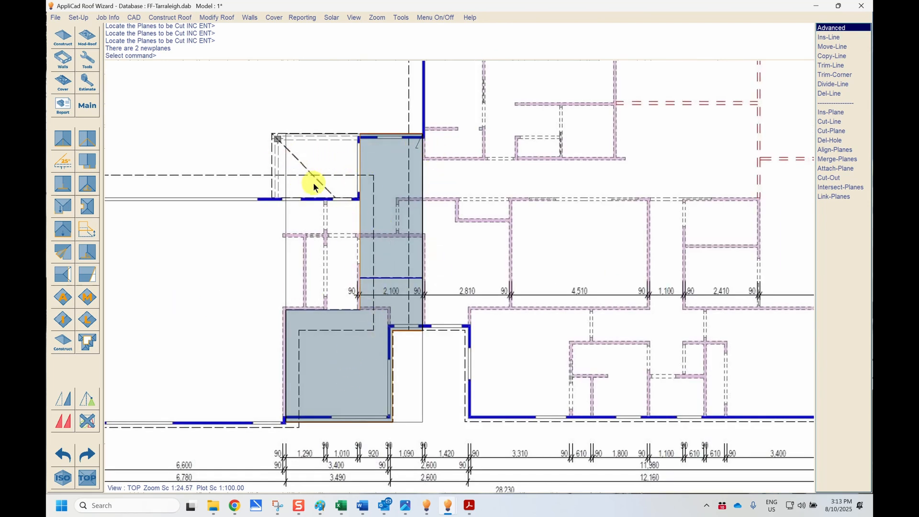
key("Escape")
key("Escape")
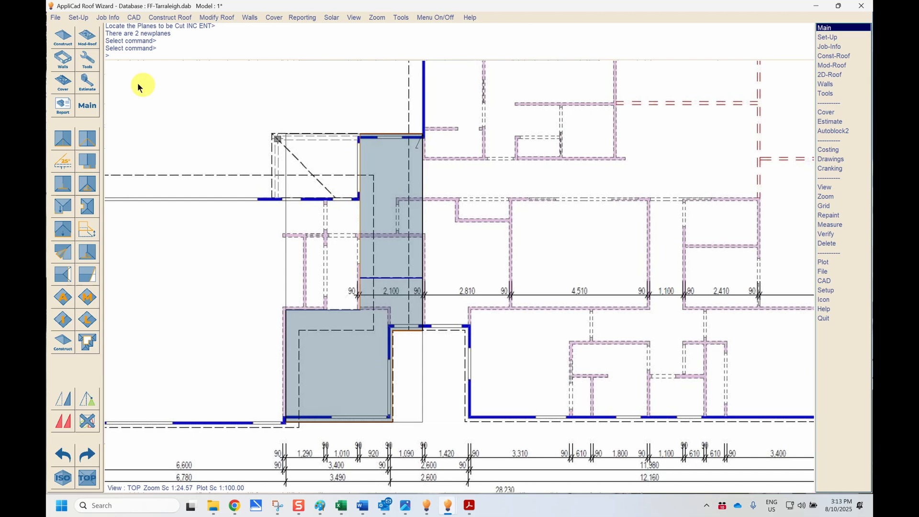
Start a new roof outline from the link roof's porch-side eave corner, tracing porch sides about 2945 mm and 2120 mm with 45° and 5 mm snaps
left_click(63, 37)
left_click(77, 139)
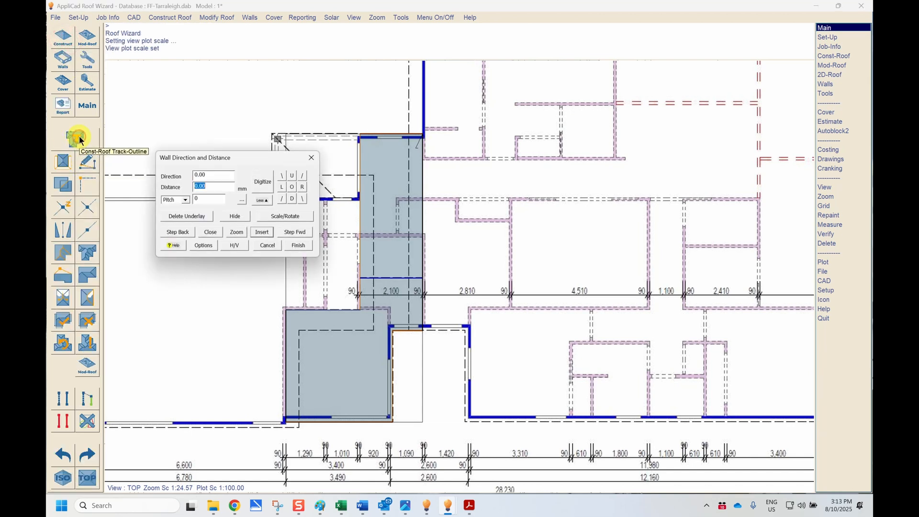
right_click(262, 183)
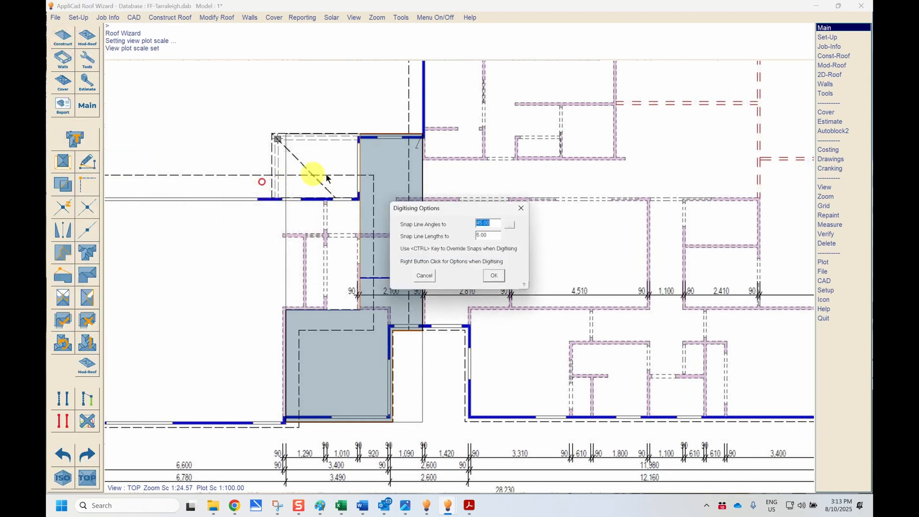
left_click(496, 277)
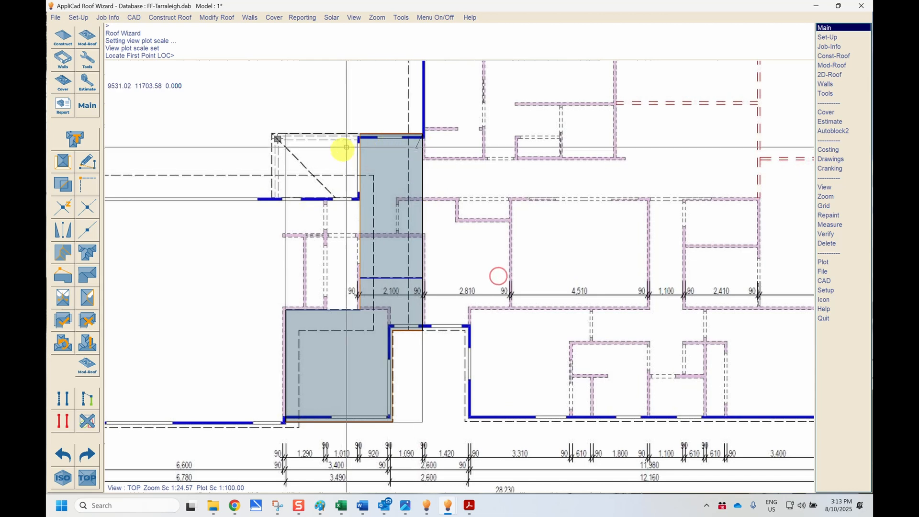
scroll(353, 133, "up", 5)
left_click(380, 135)
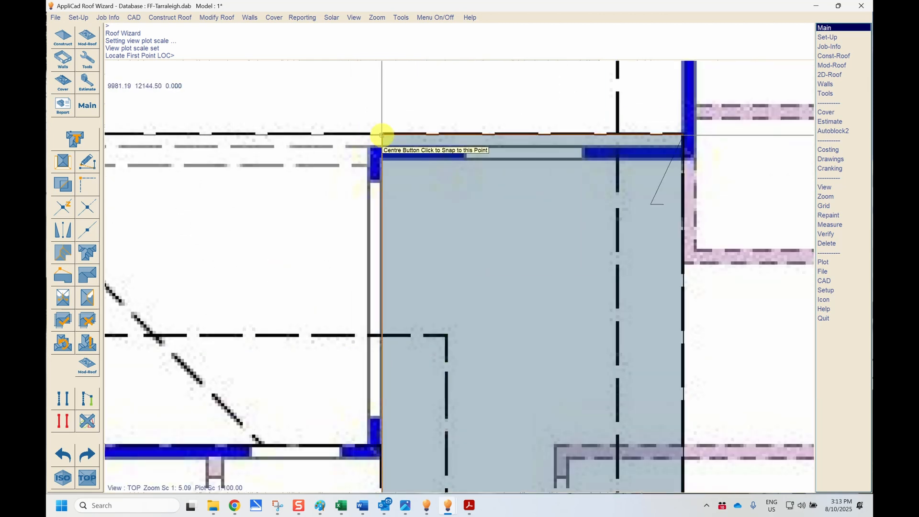
scroll(677, 146, "down", 2)
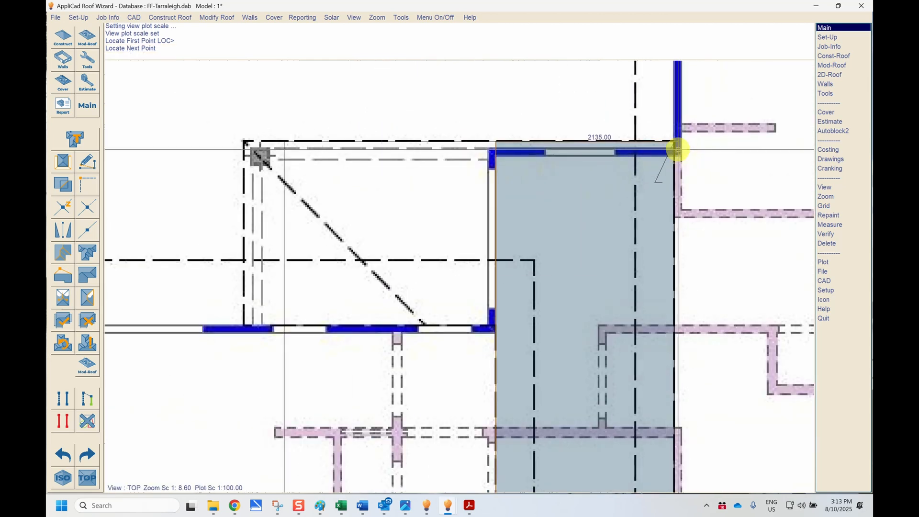
left_click(245, 142)
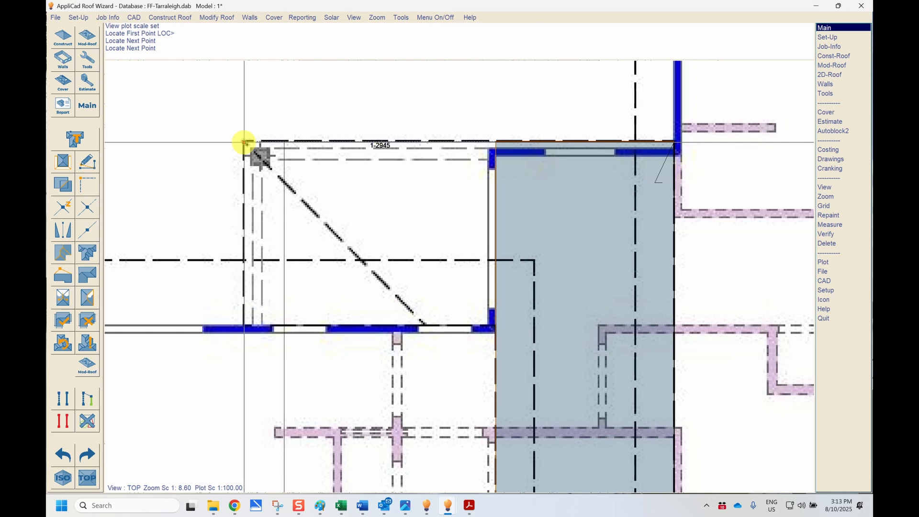
left_click(245, 326)
Close the porch outline square and accept the pitched metal roof defaults with pitch 3, zero overhangs and 3000 mm eave height
right_click(394, 339)
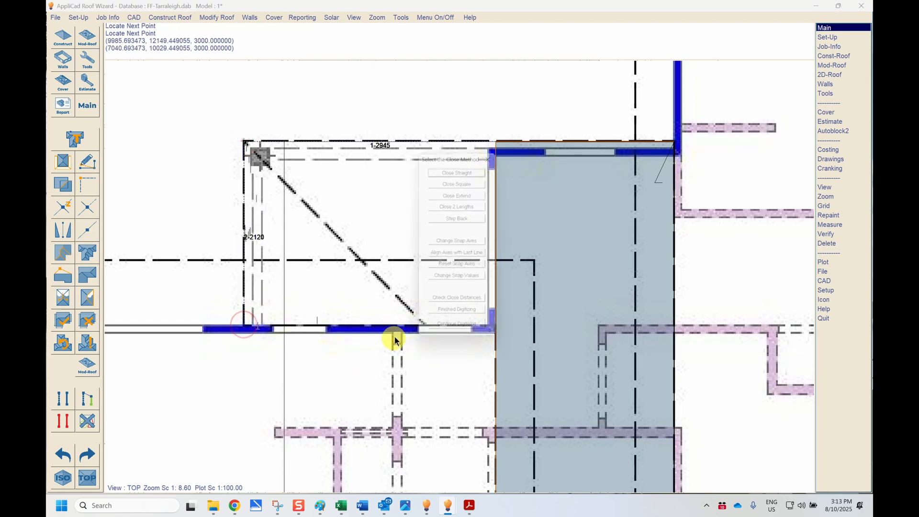
left_click(480, 182)
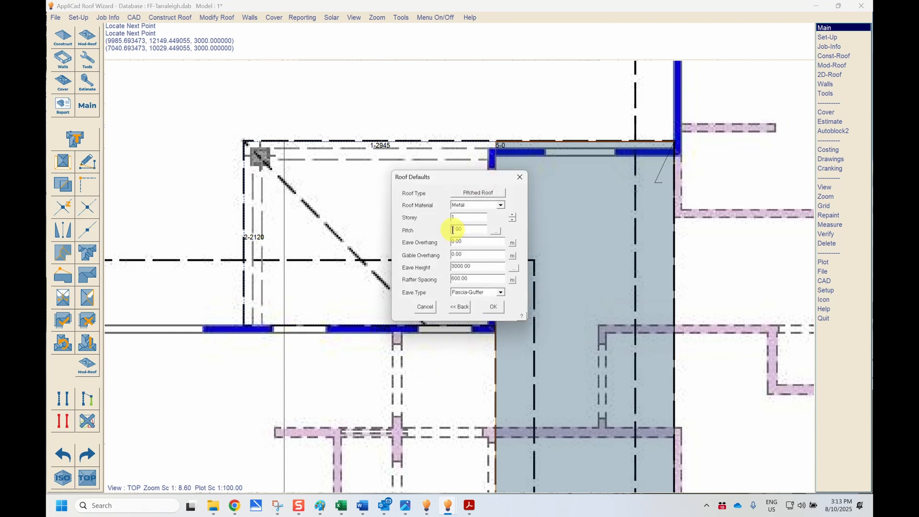
left_click(460, 246)
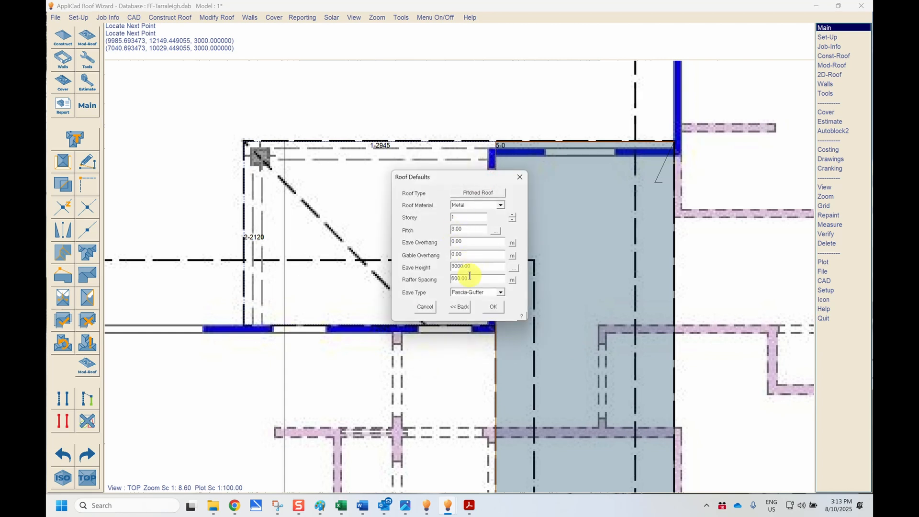
left_click(494, 309)
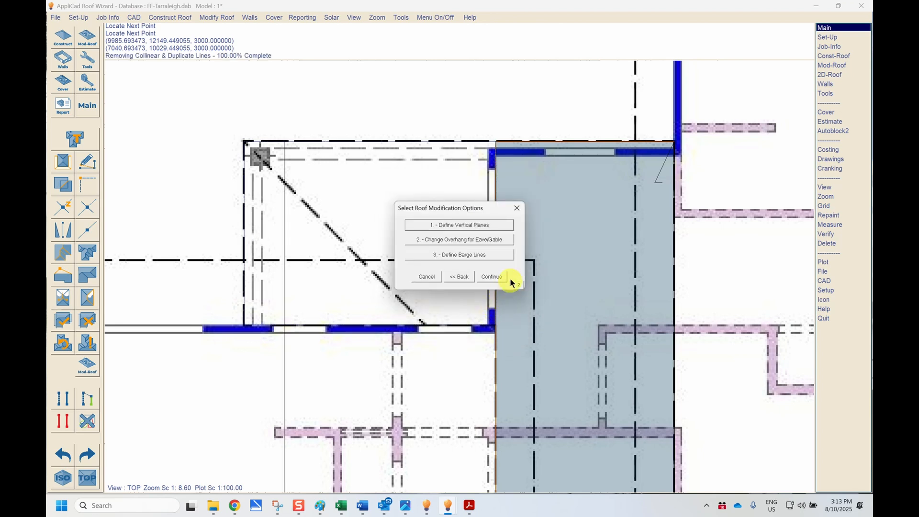
Define the two porch outline sides against the house walls as vertical planes and generate the porch roof
left_click(471, 228)
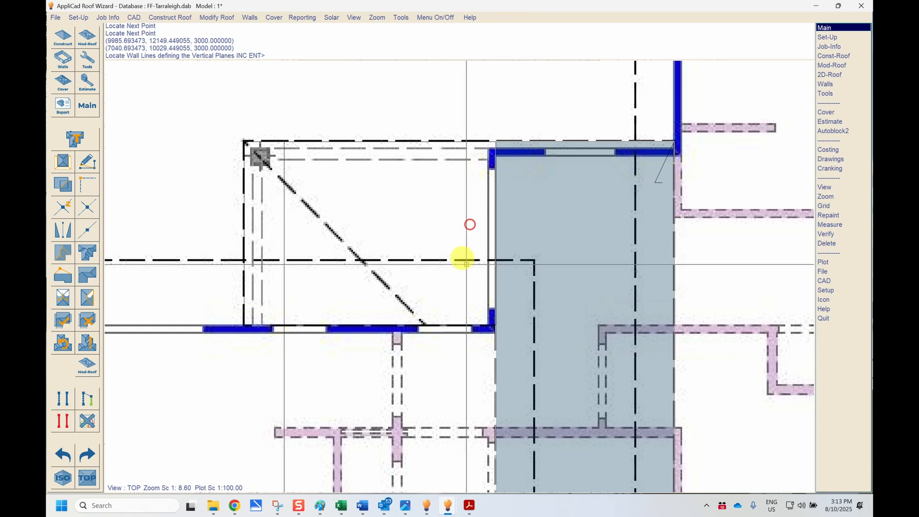
left_click(342, 327)
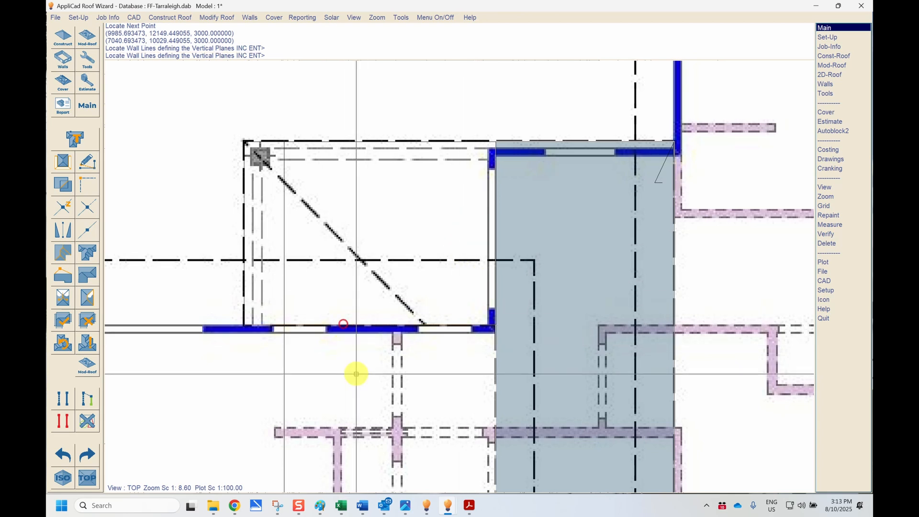
left_click(495, 247)
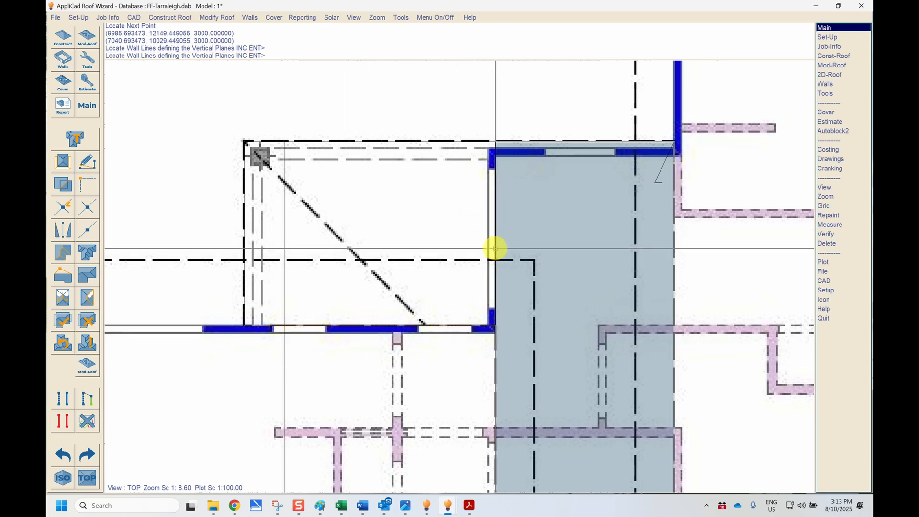
right_click(573, 220)
left_click(434, 263)
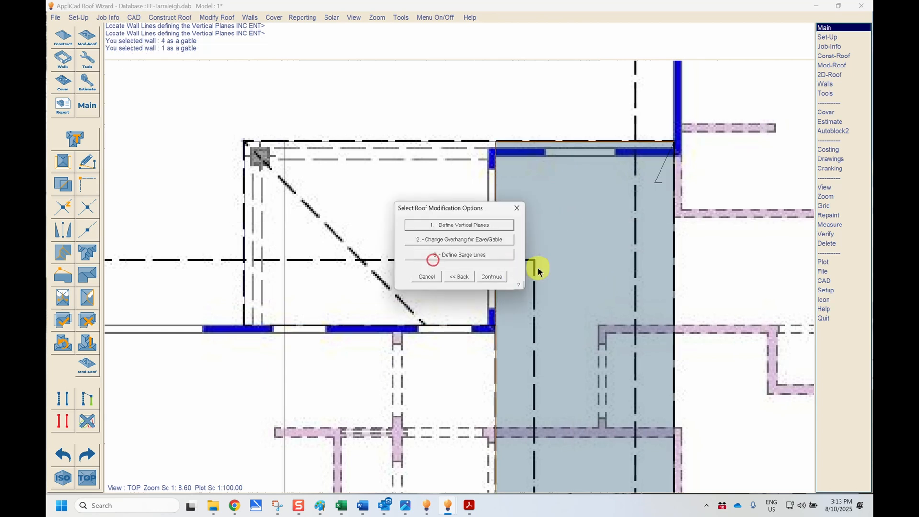
left_click(493, 276)
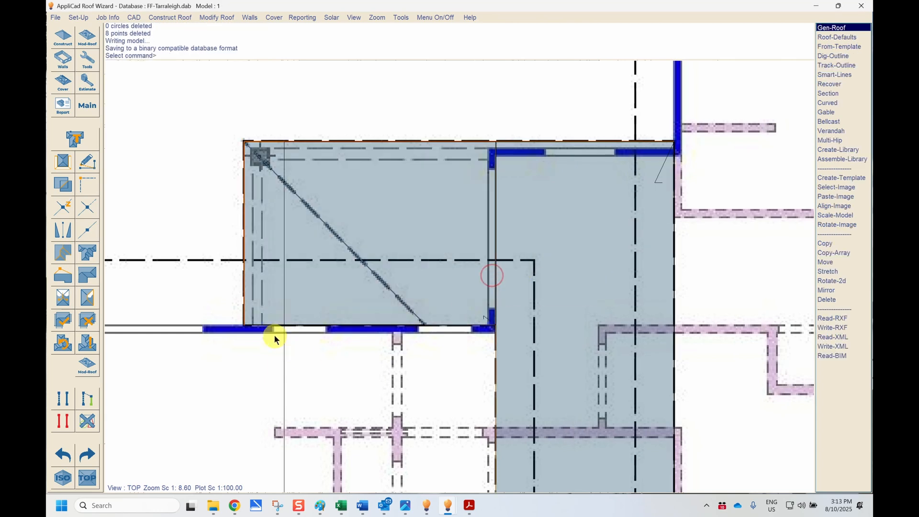
right_click(172, 355)
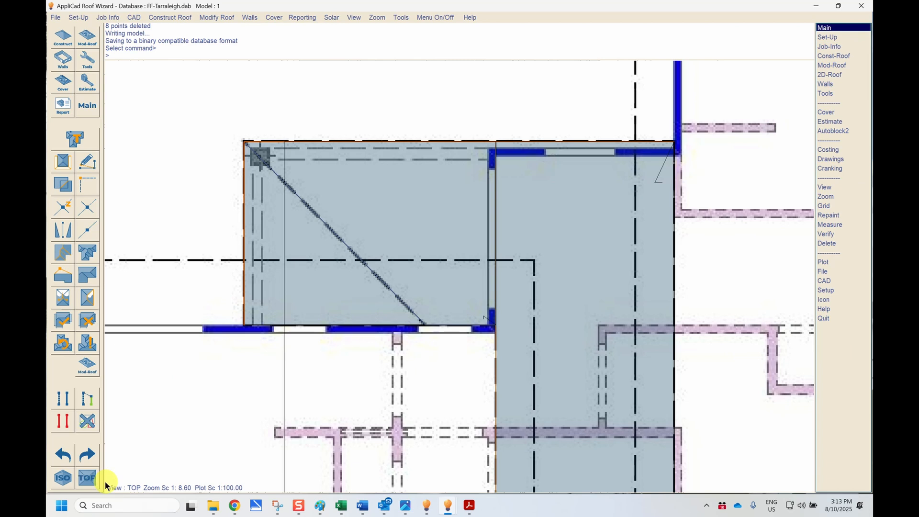
Examine the link and porch roofs in an isometric view from different angles
left_click(66, 477)
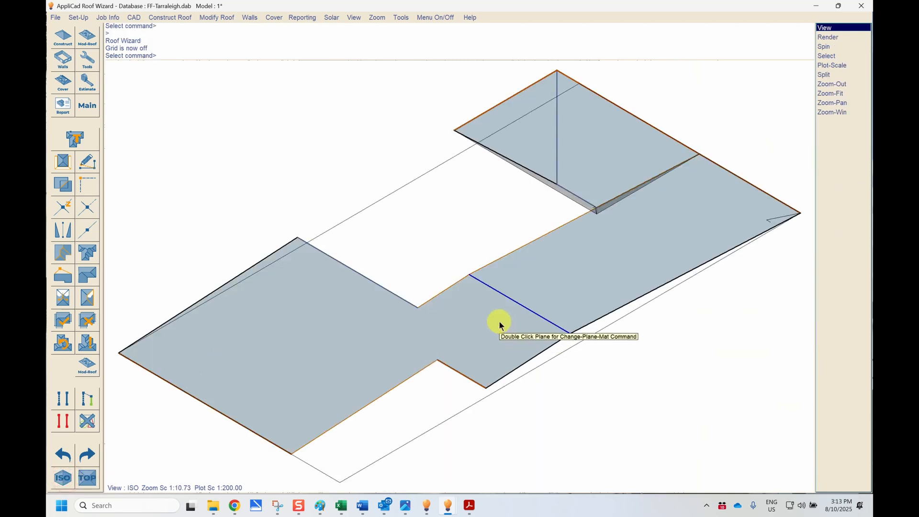
middle_click_drag(558, 355, 376, 354)
middle_click_drag(706, 205, 433, 269)
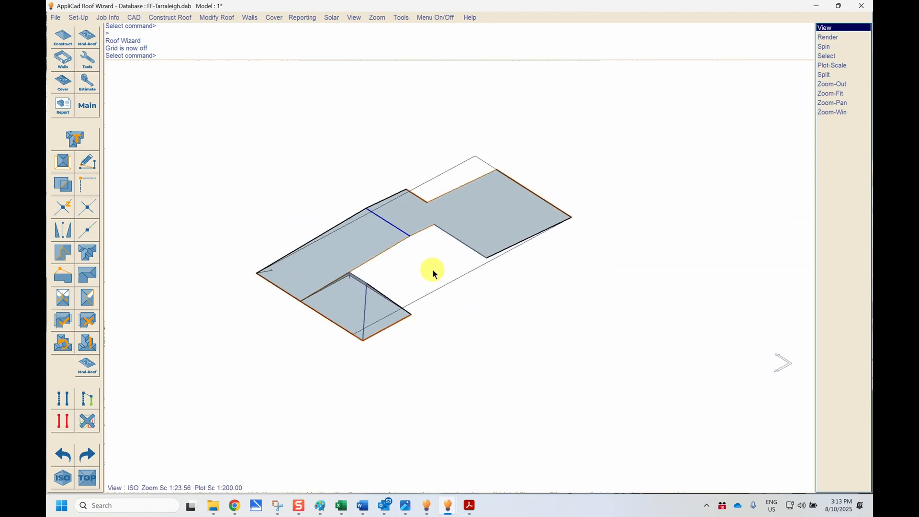
Merge the porch roof plane that adjoins the link roof with the link roof plane
scroll(318, 303, "up", 3)
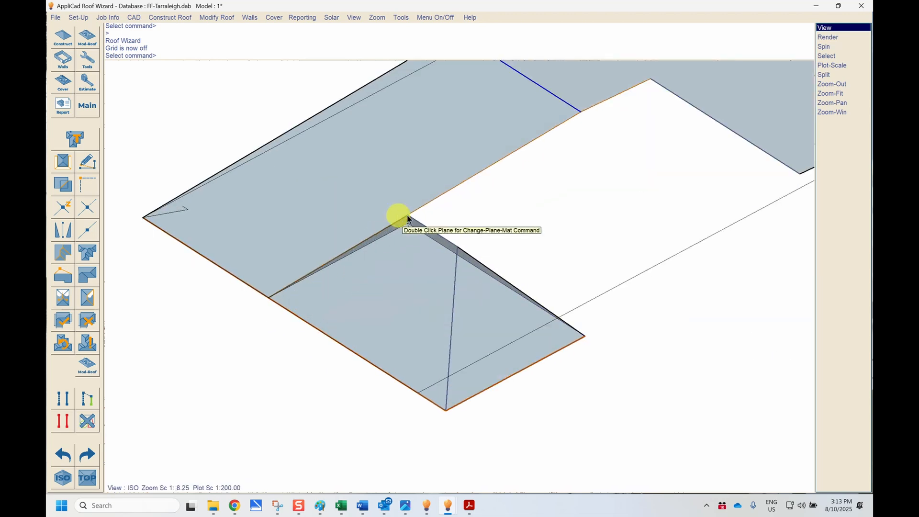
key("Escape")
key("Escape")
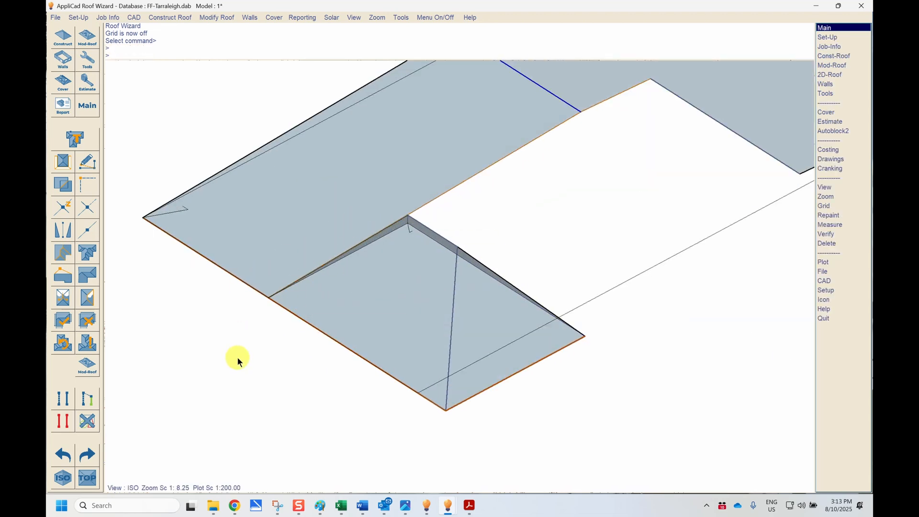
left_click(86, 367)
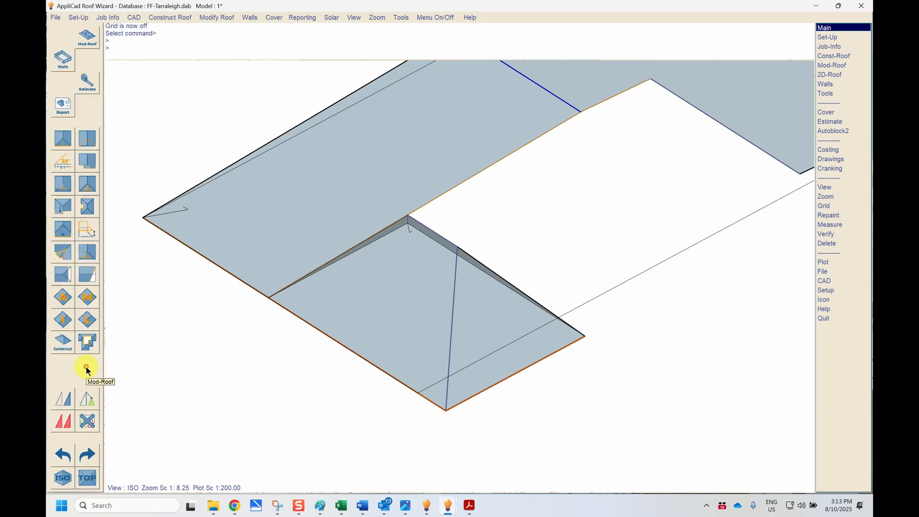
left_click(88, 298)
left_click(380, 278)
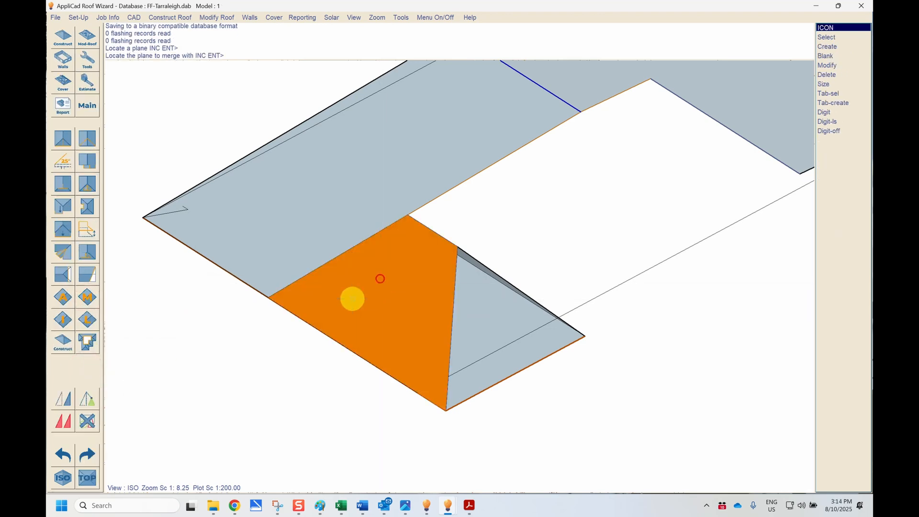
left_click(279, 217)
key("Escape")
key("Escape")
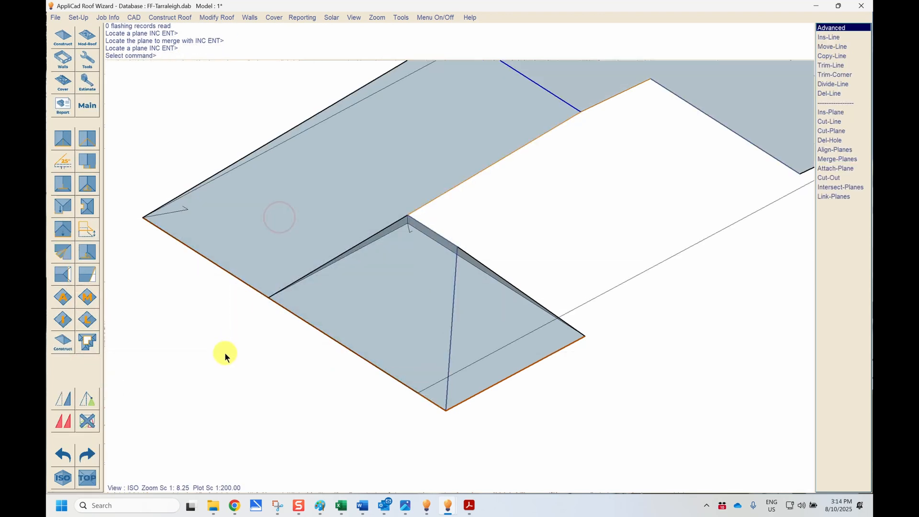
Group-delete the vertical plane faces along the two porch roof sides against the house walls with a selection window
left_click(100, 430)
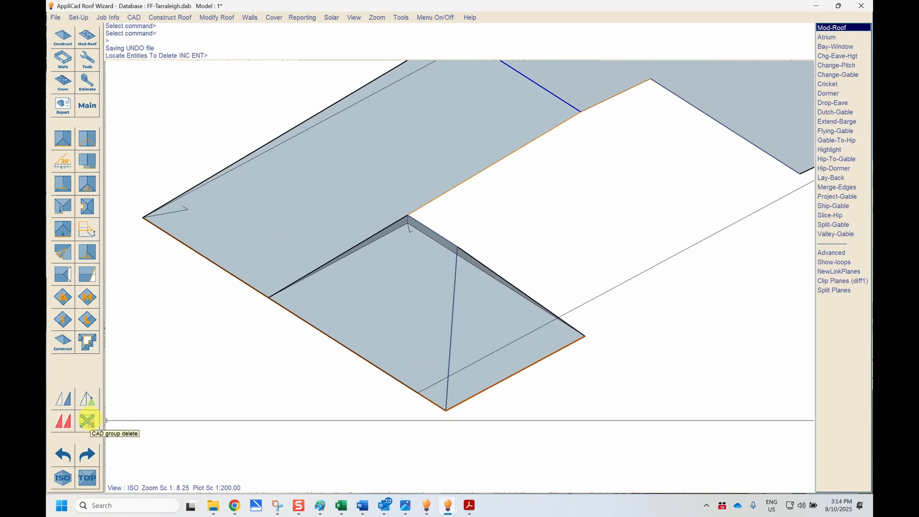
left_click(258, 201)
left_click(615, 348)
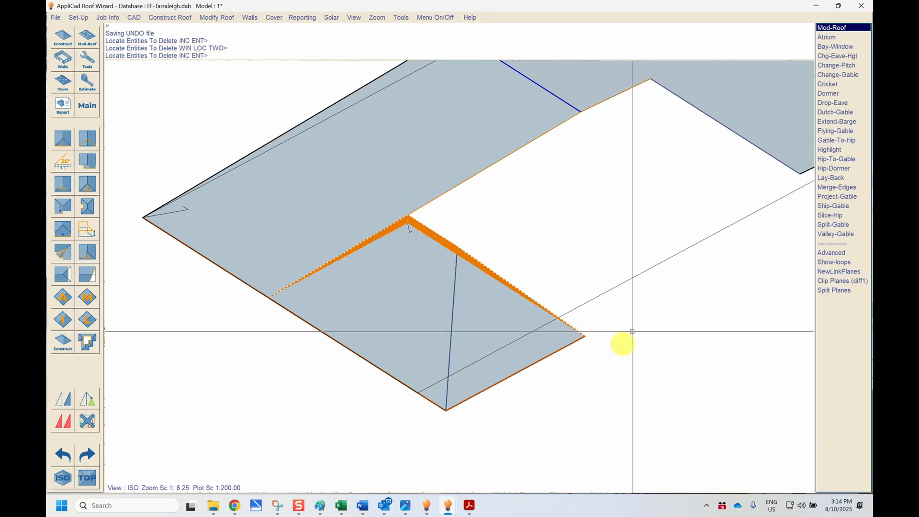
key("Return")
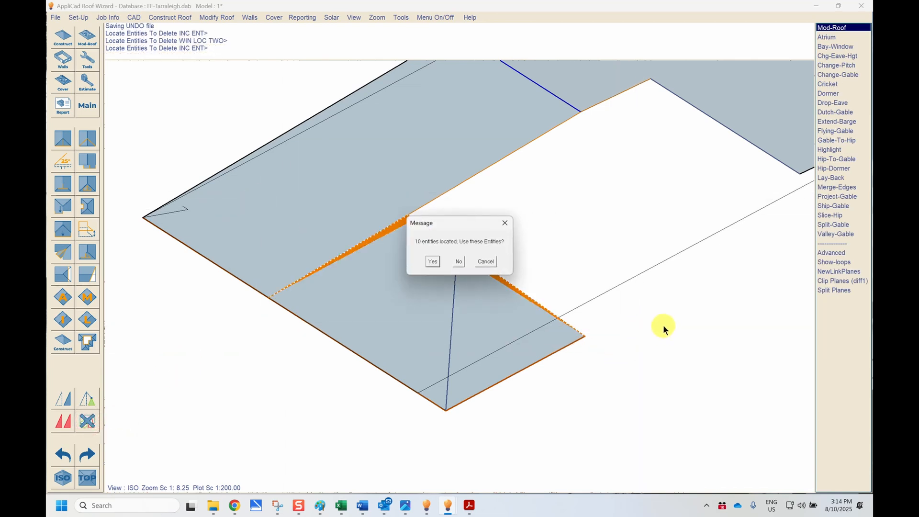
key("Return")
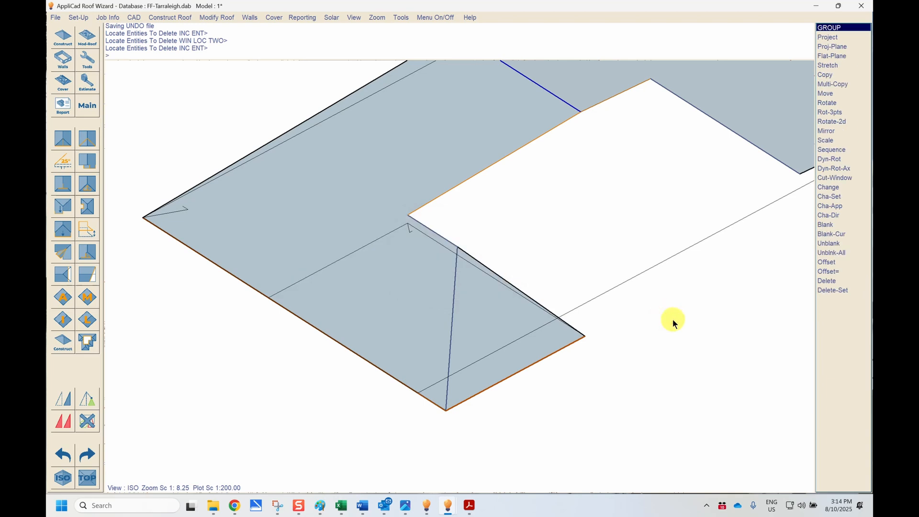
key("Escape")
Return to the plan view and bring the whole house floor plan into sight
left_click(87, 478)
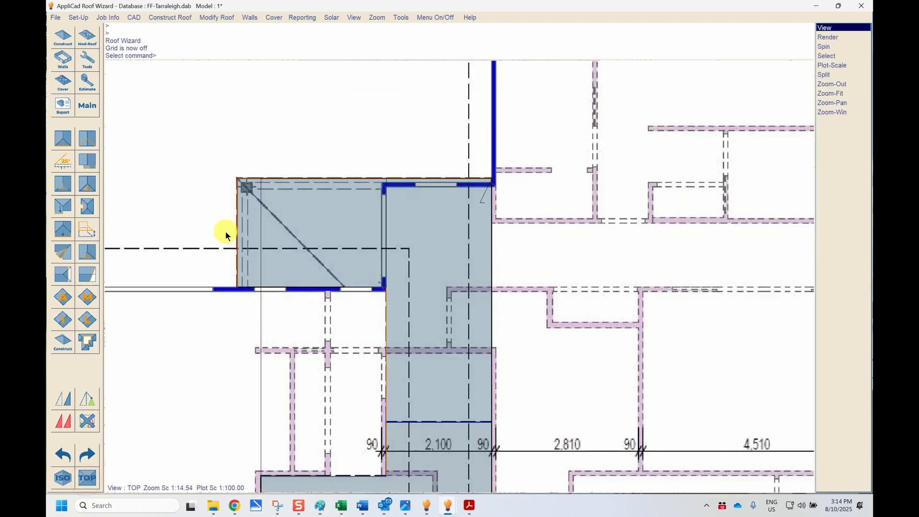
scroll(225, 233, "down", 1)
scroll(252, 175, "down", 1)
scroll(431, 160, "down", 1)
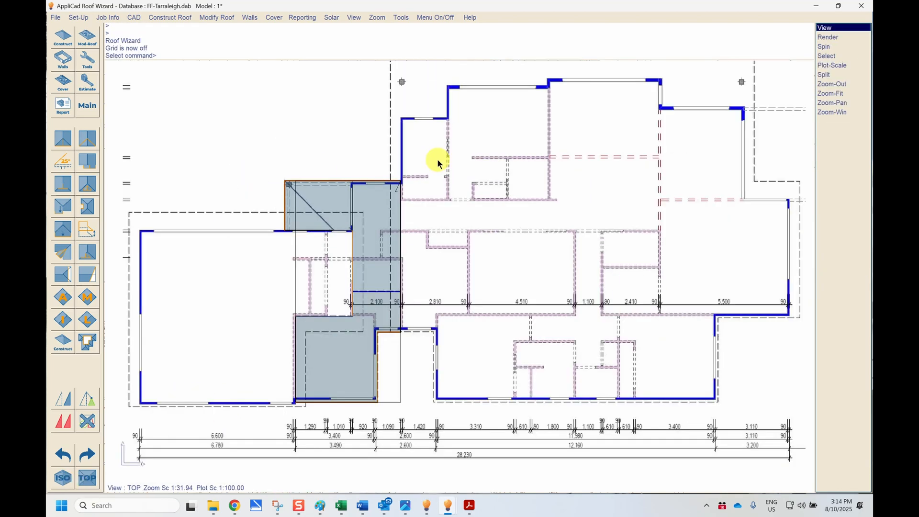